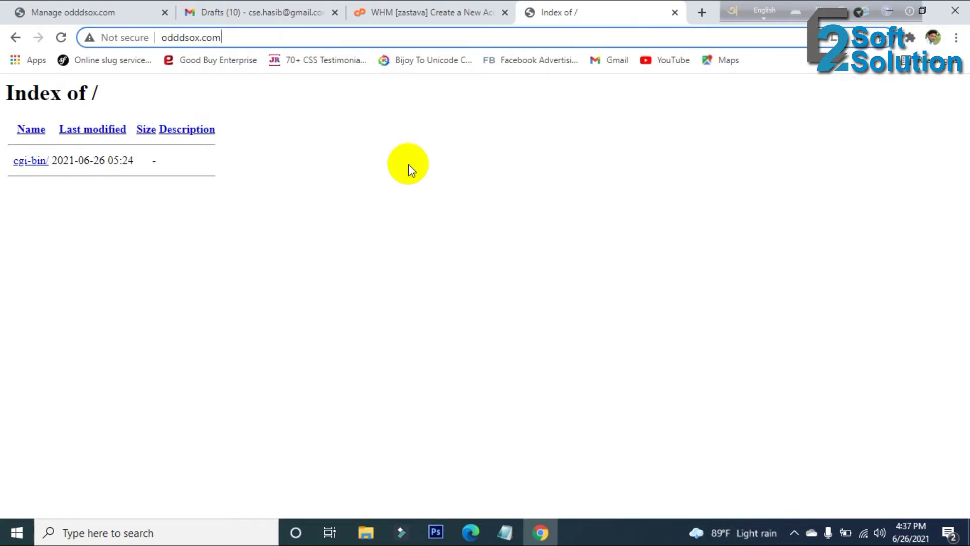
Go to odddsox.com/cpanel from the address bar suggestions.
type("/")
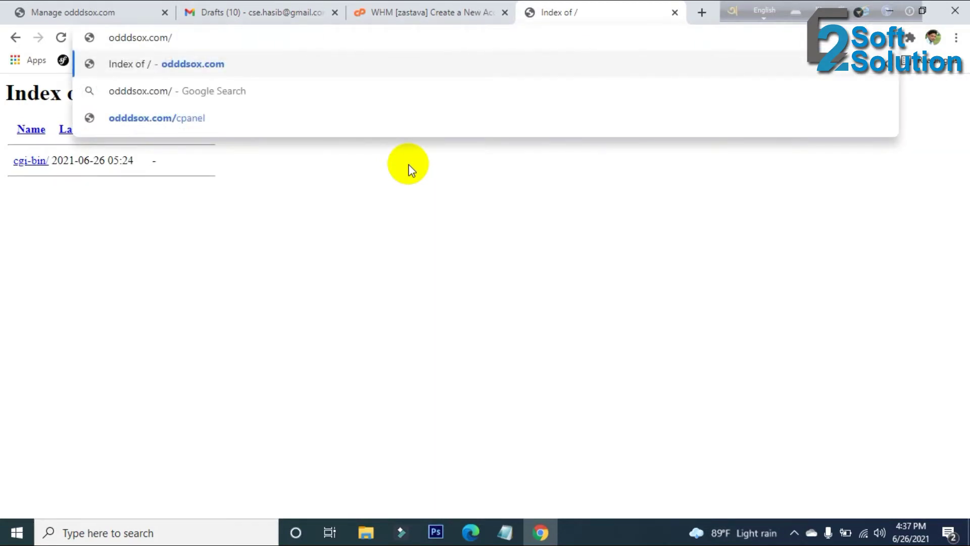
key("Down")
key("Down")
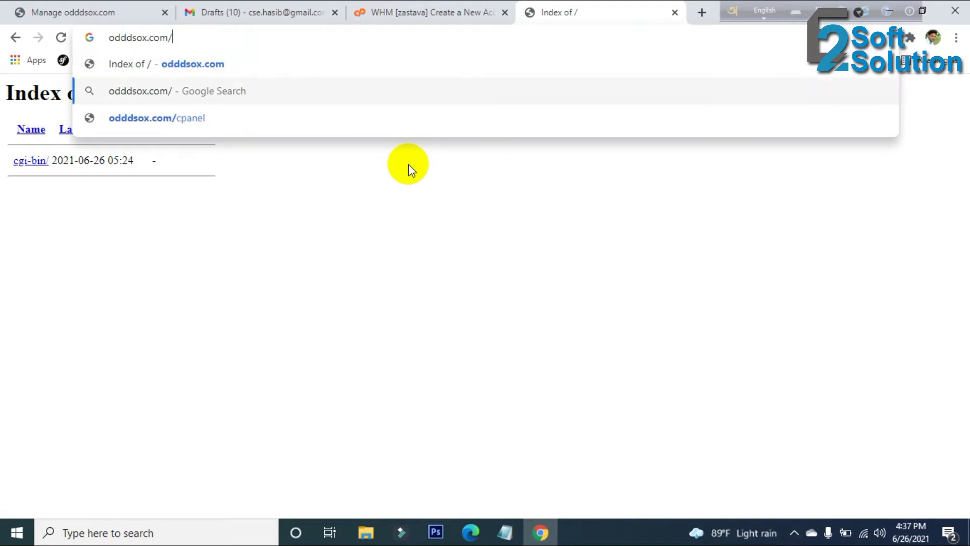
key("Return")
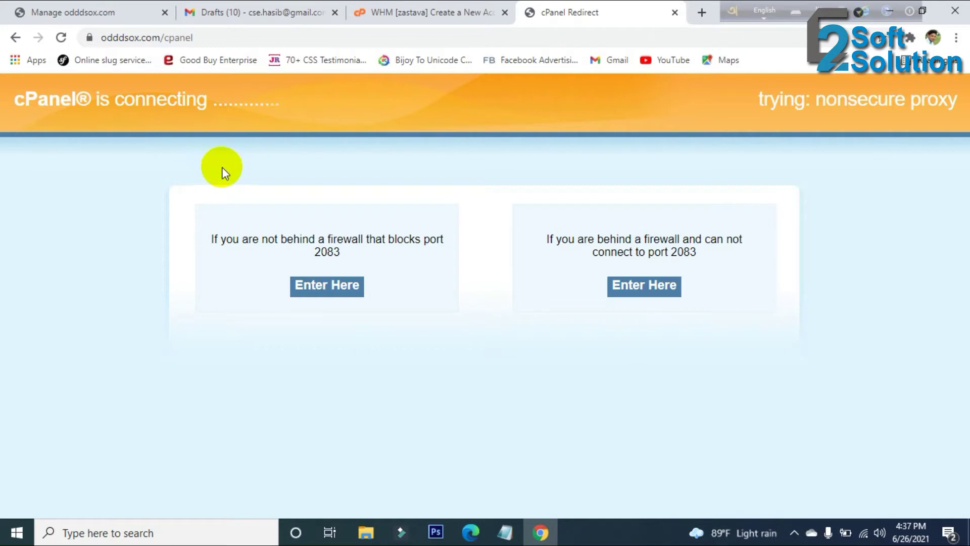
Load the cPanel login at odddsox.com:2083 in a new tab.
left_click(702, 13)
type("odddsox.com:")
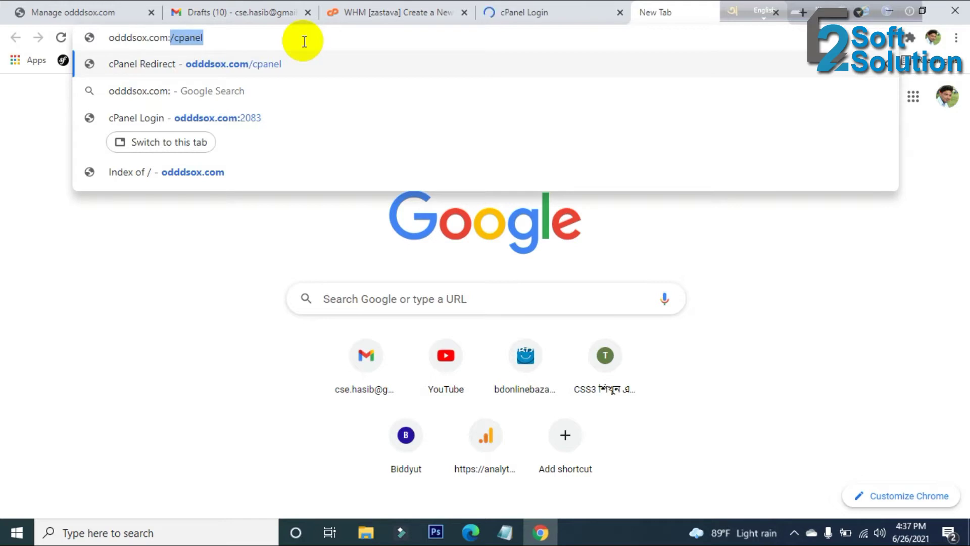
type("2083")
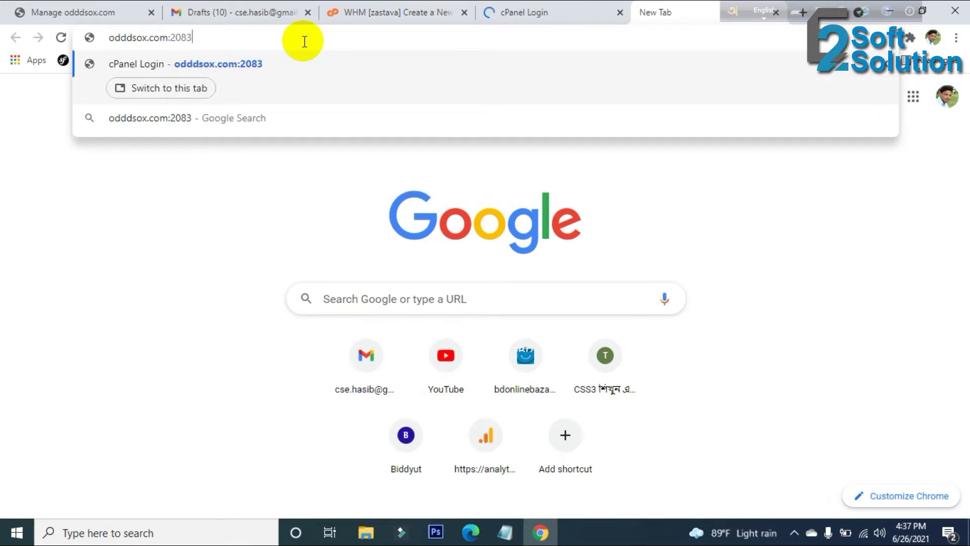
key("Return")
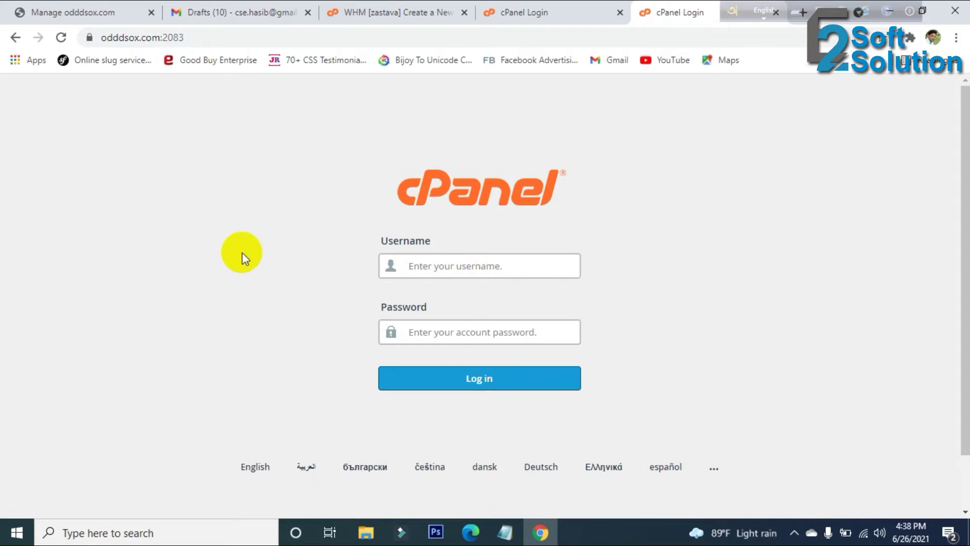
left_click(531, 14)
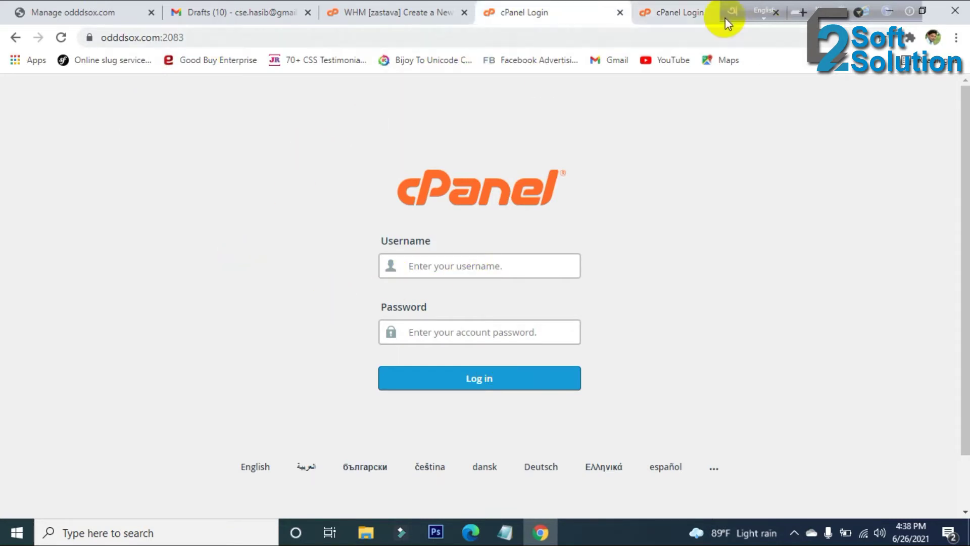
Close the duplicate cPanel login tab and fill in the account username.
left_click(677, 13)
double_click(174, 36)
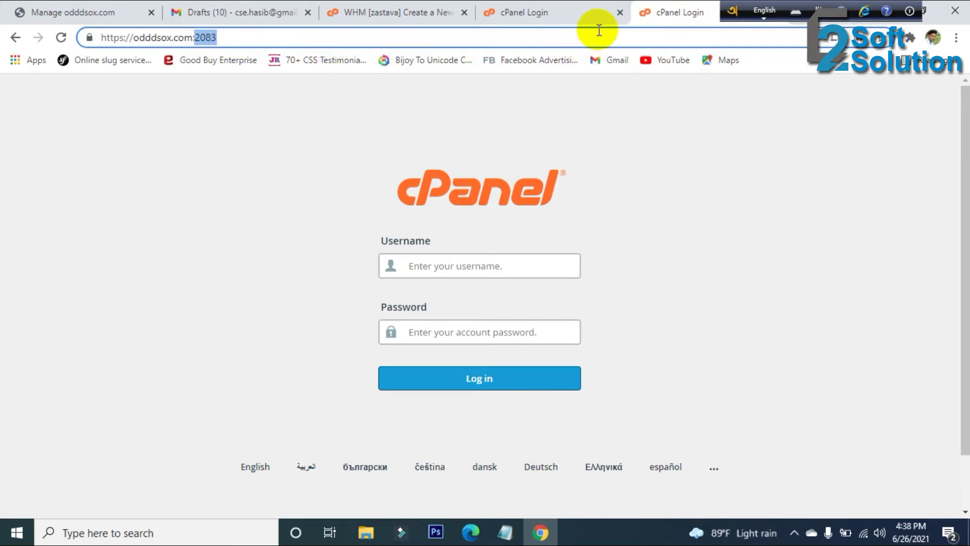
left_click(620, 12)
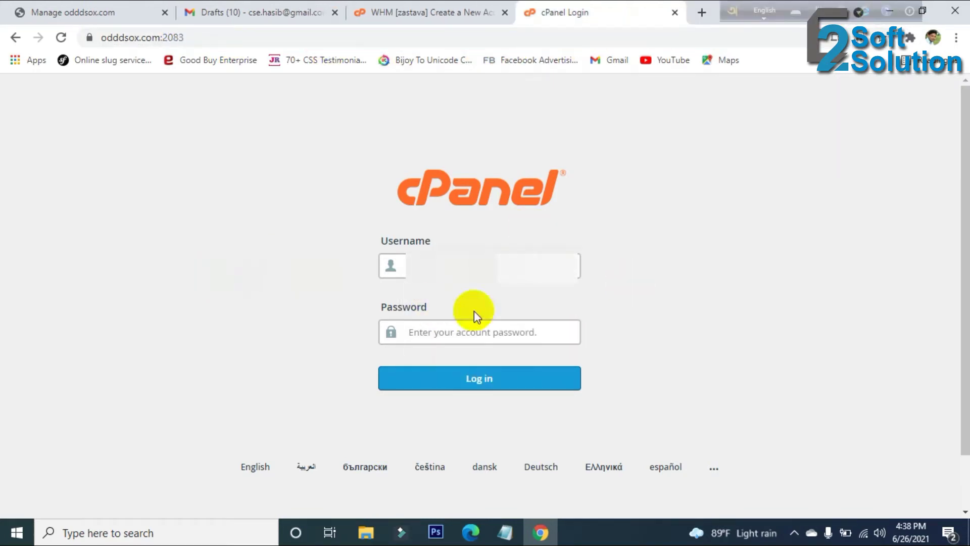
left_click(467, 264)
left_click(429, 332)
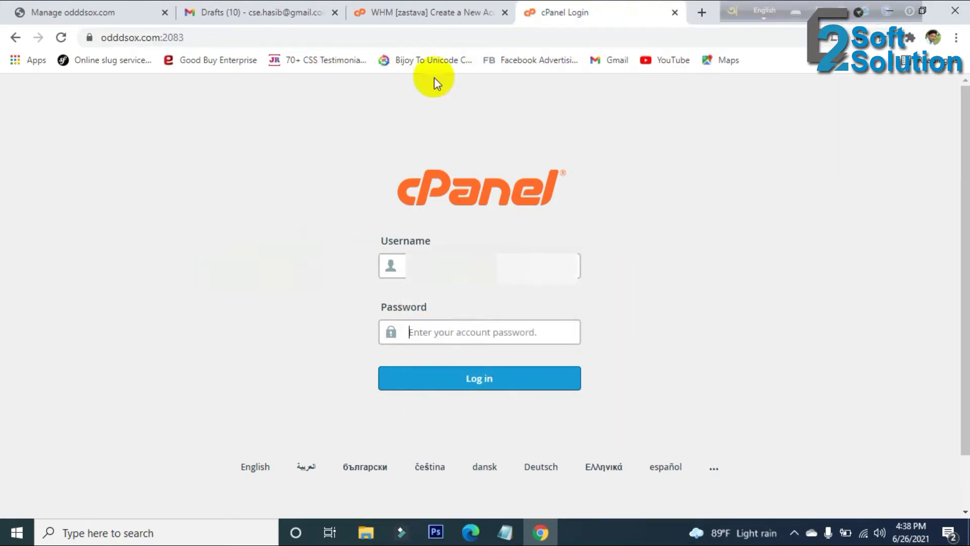
Copy the new account's password from the WHM details, paste it into the login, and log in.
left_click(414, 13)
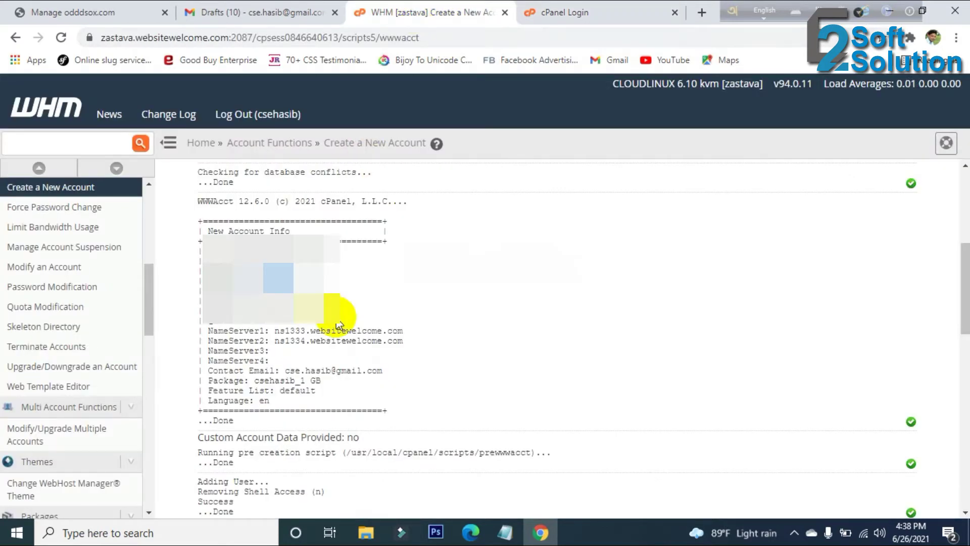
left_click(570, 12)
left_click(443, 266)
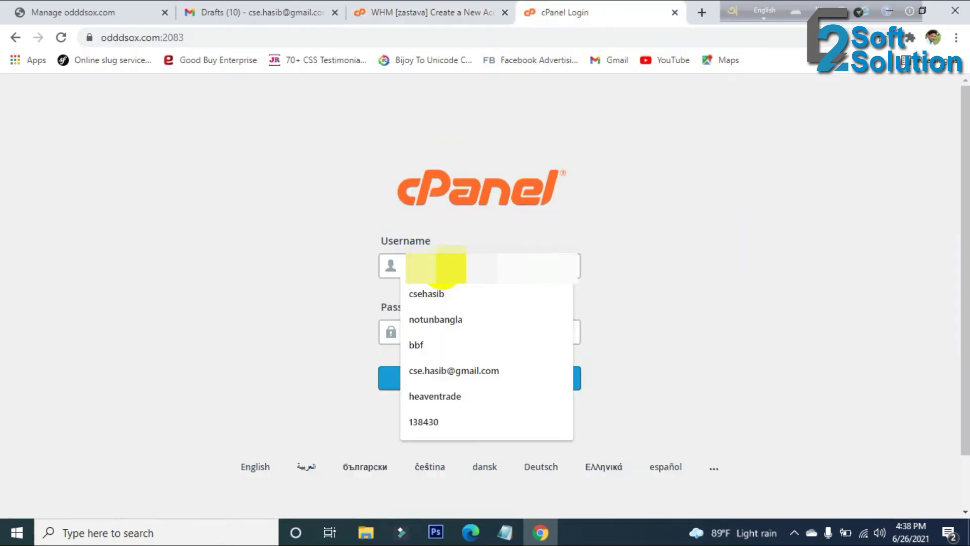
left_click(434, 122)
left_click(404, 12)
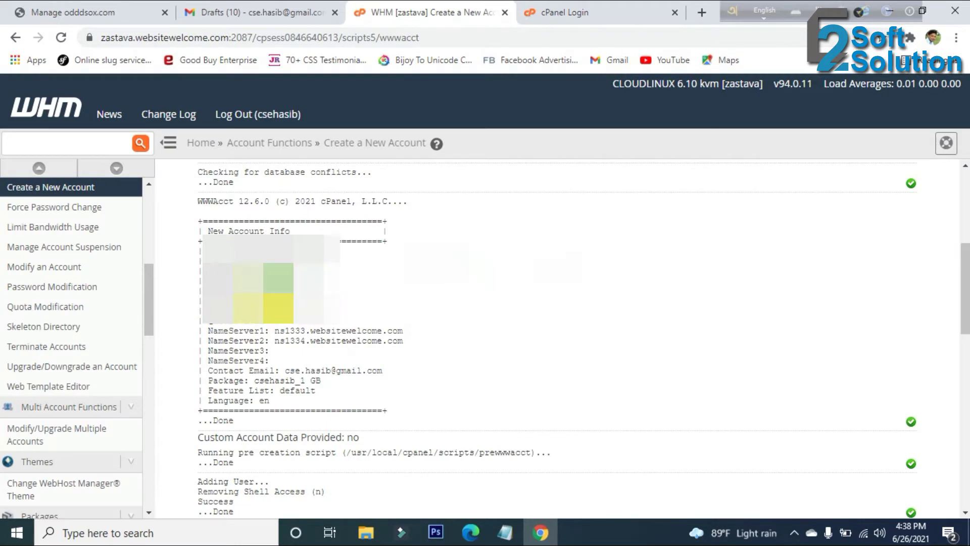
left_click_drag(264, 292, 359, 292)
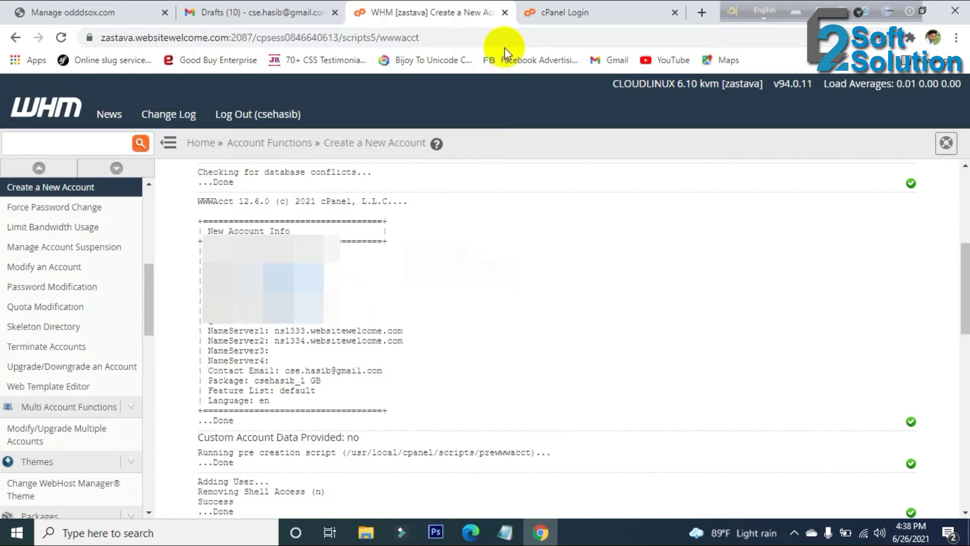
left_click(562, 14)
left_click(459, 332)
key("ctrl+v")
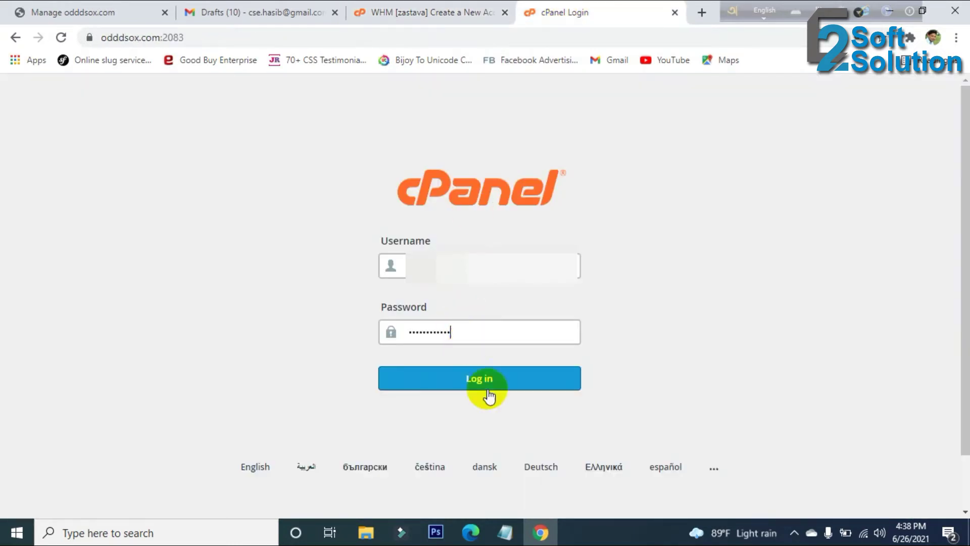
left_click(488, 380)
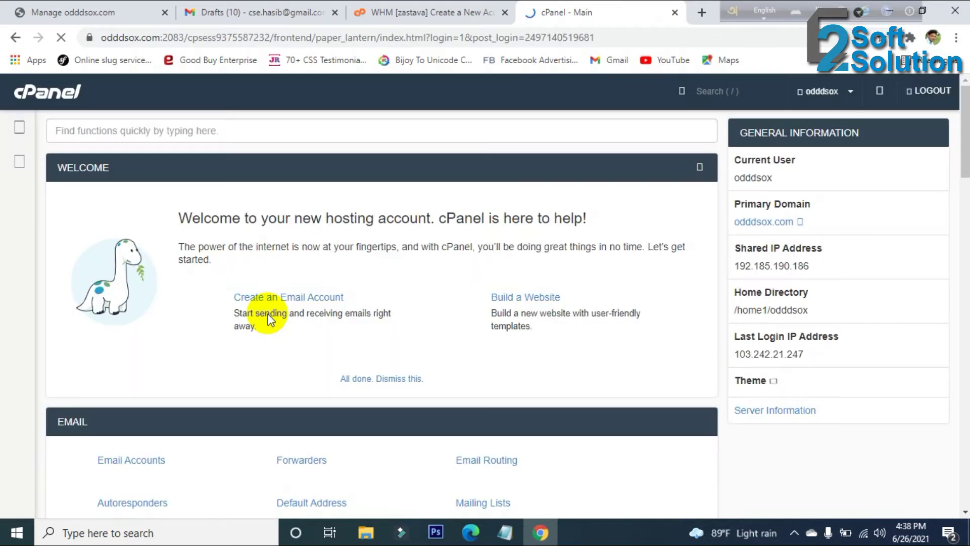
Browse the cPanel dashboard and search its tools for 'wordpress'.
scroll(303, 352, "down", 10)
scroll(303, 353, "up", 10)
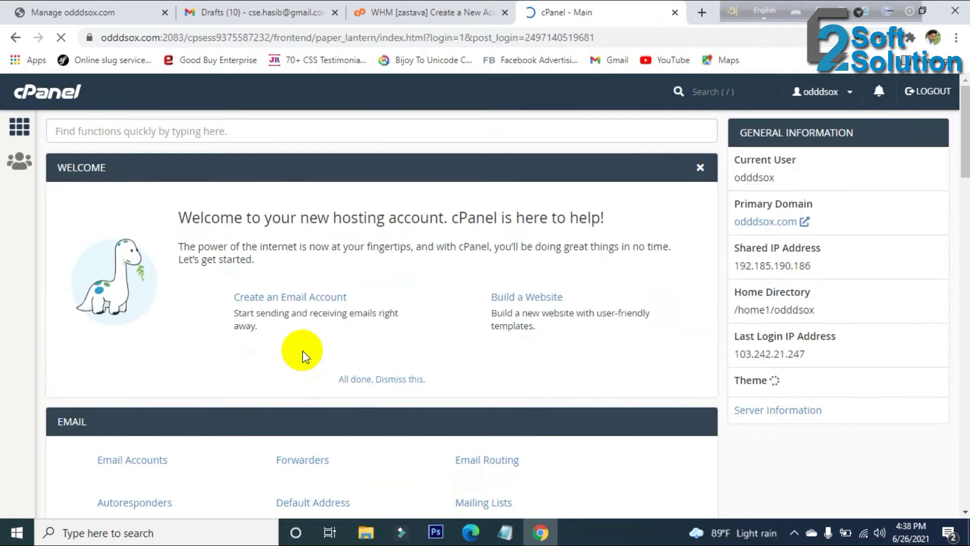
scroll(304, 353, "down", 7)
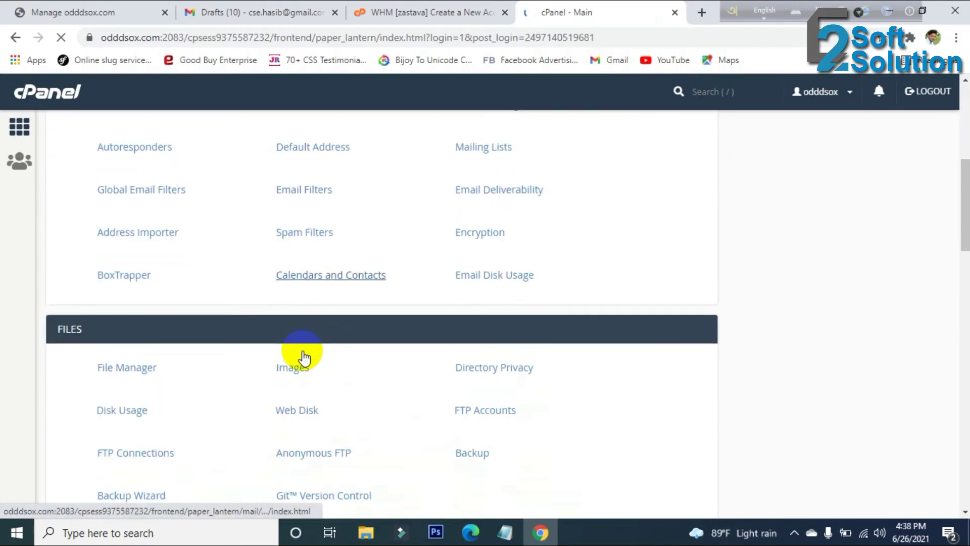
scroll(304, 357, "down", 6)
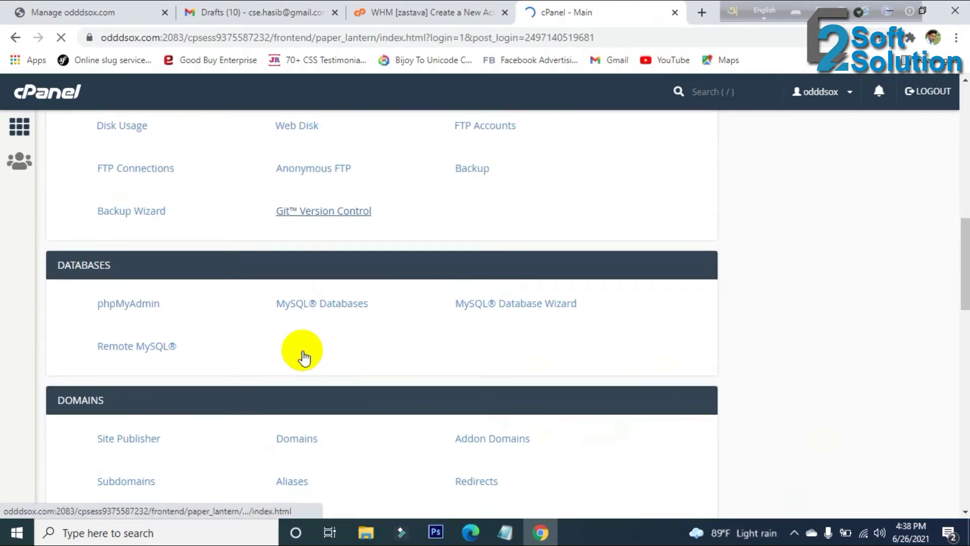
scroll(304, 357, "down", 3)
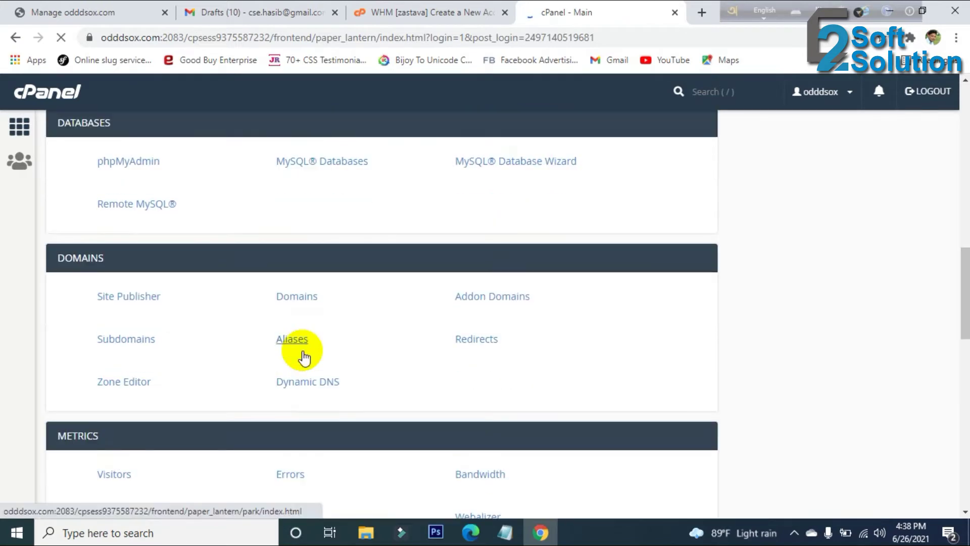
scroll(303, 357, "down", 10)
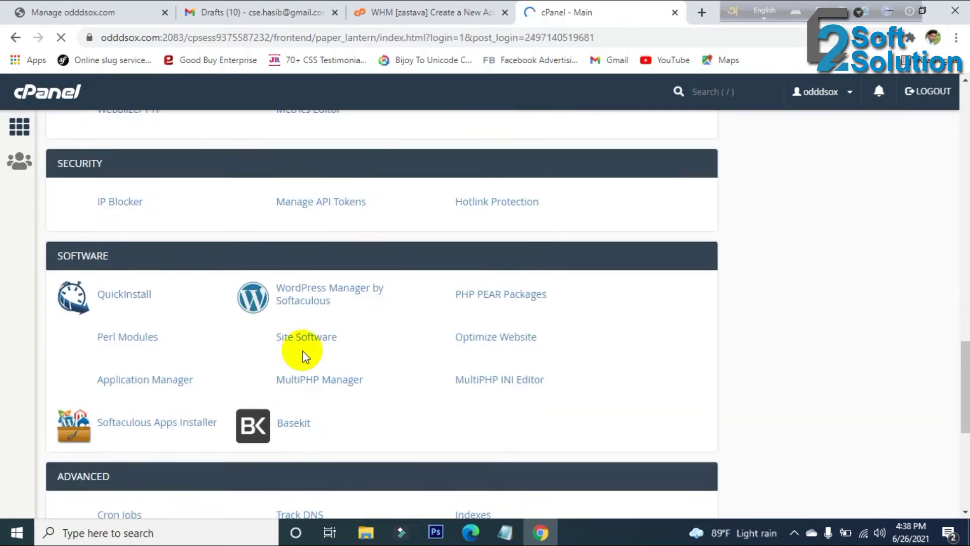
scroll(303, 351, "down", 4)
scroll(303, 351, "up", 20)
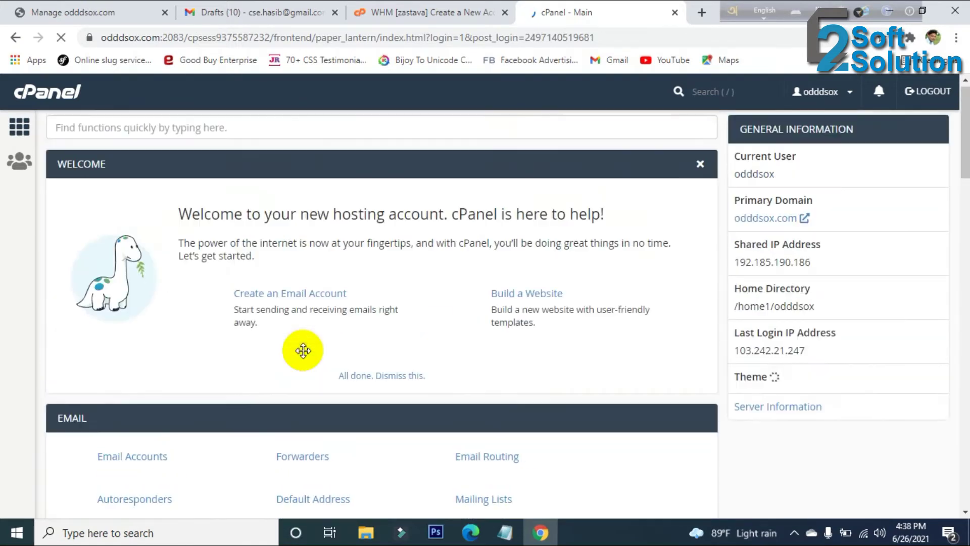
left_click(723, 90)
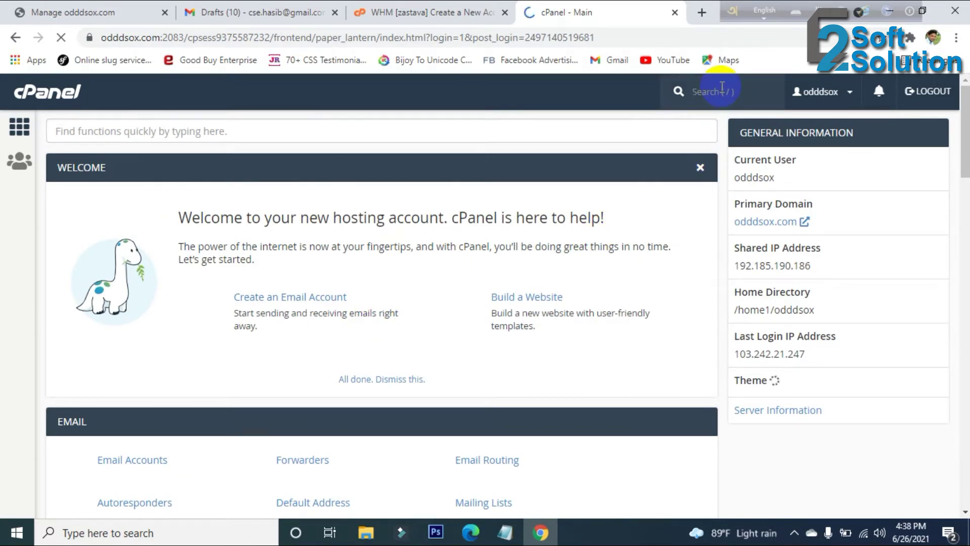
type("wordpres")
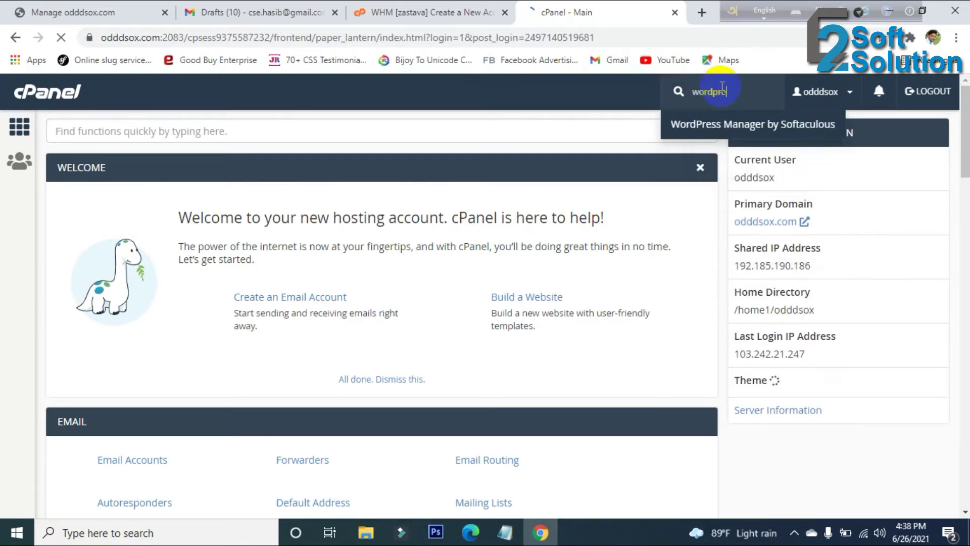
type("s")
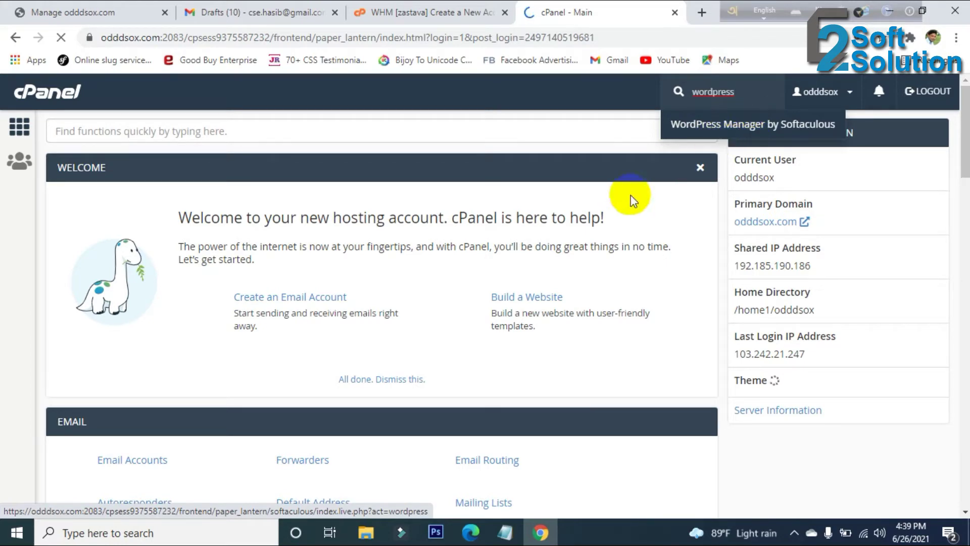
Decline saving the password and open WordPress Manager by Softaculous.
scroll(430, 251, "down", 4)
scroll(204, 261, "down", 10)
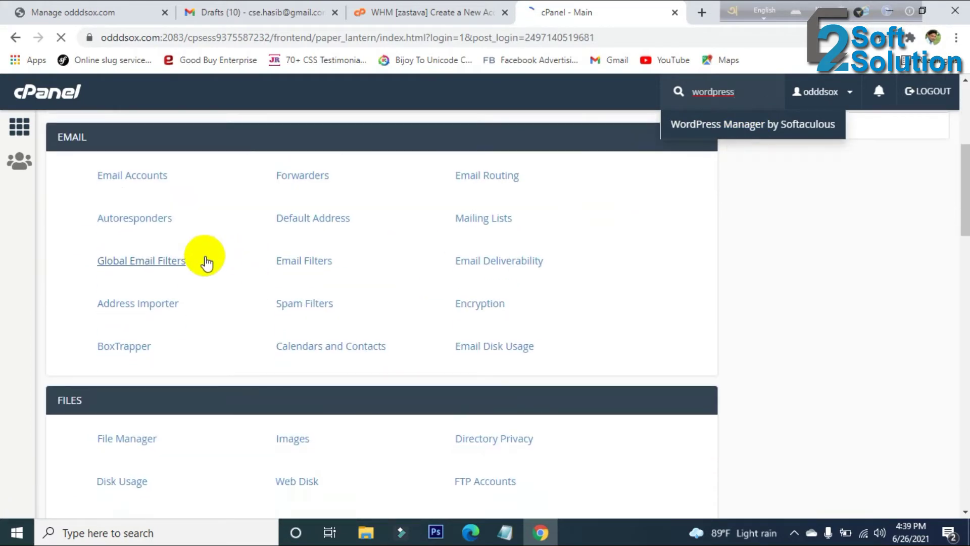
scroll(206, 259, "down", 6)
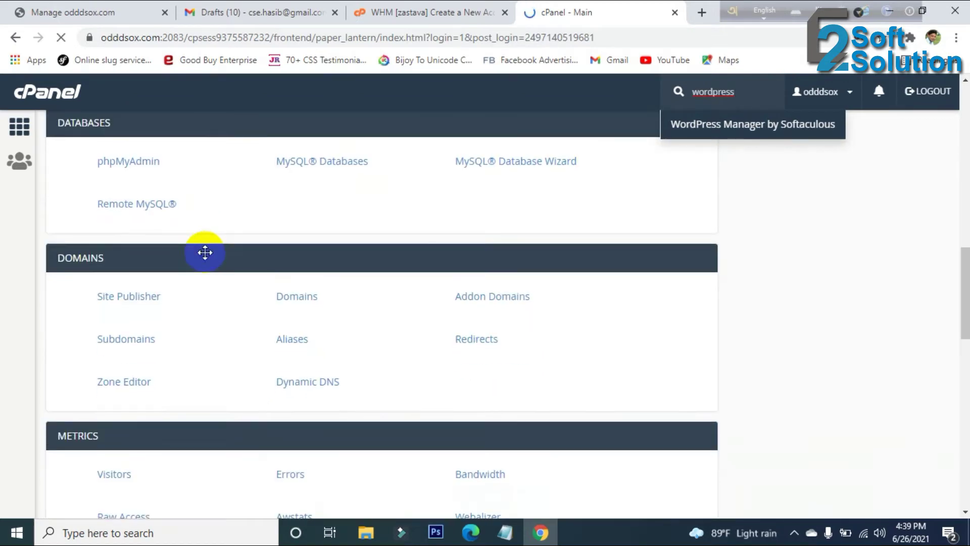
scroll(210, 252, "down", 4)
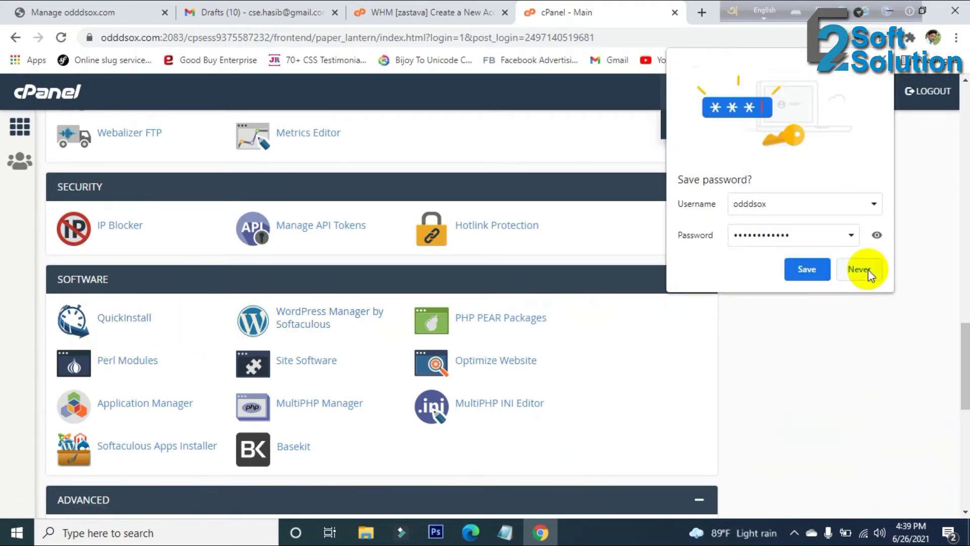
left_click(859, 269)
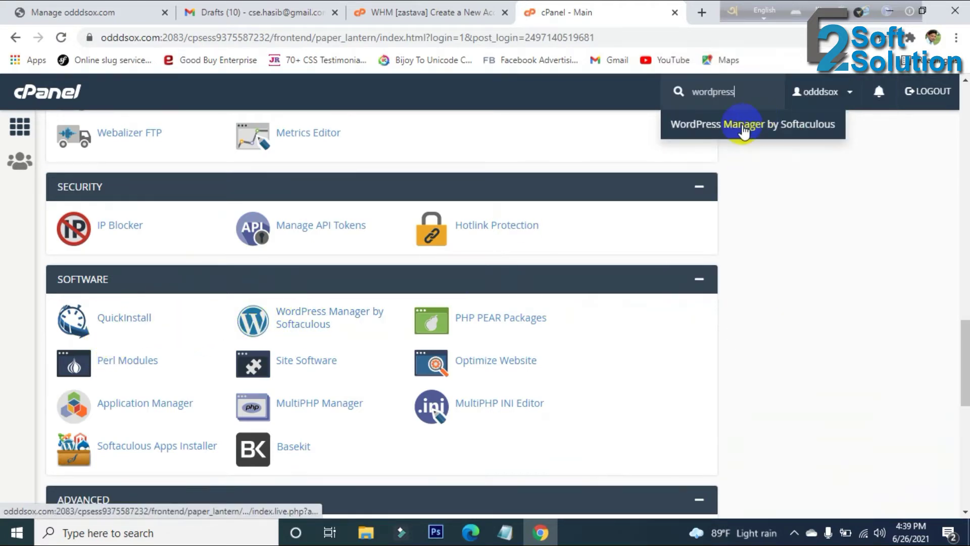
left_click(292, 325)
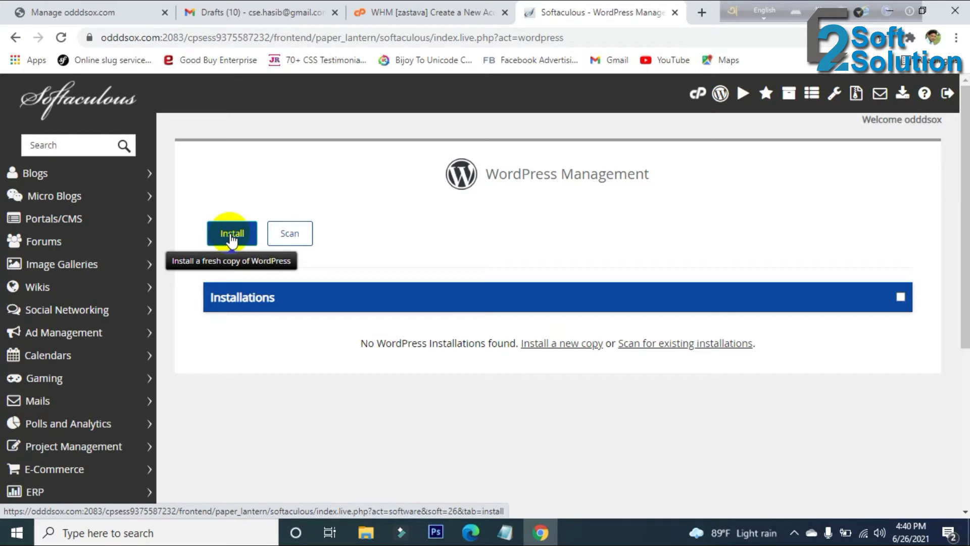
Start a fresh WordPress installation from the WordPress Management page.
left_click(231, 237)
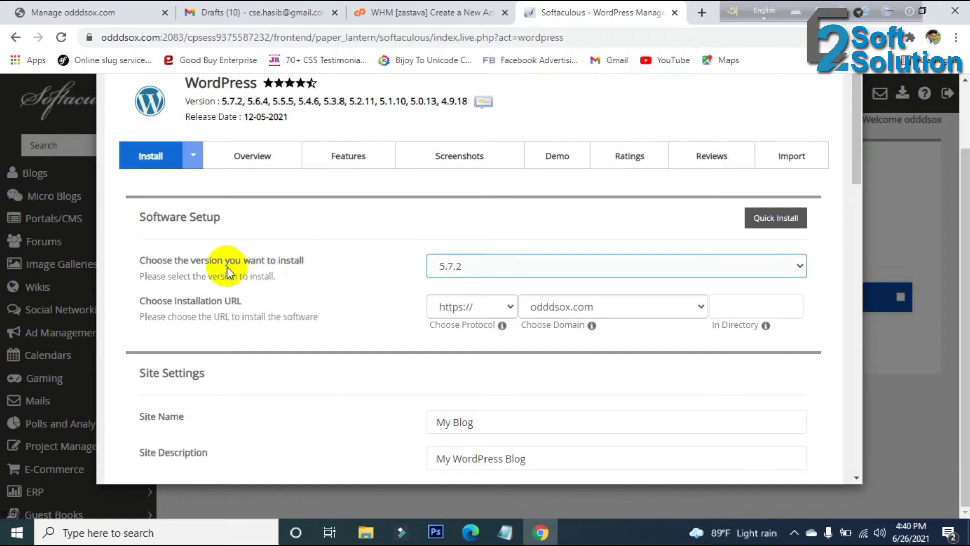
left_click(472, 262)
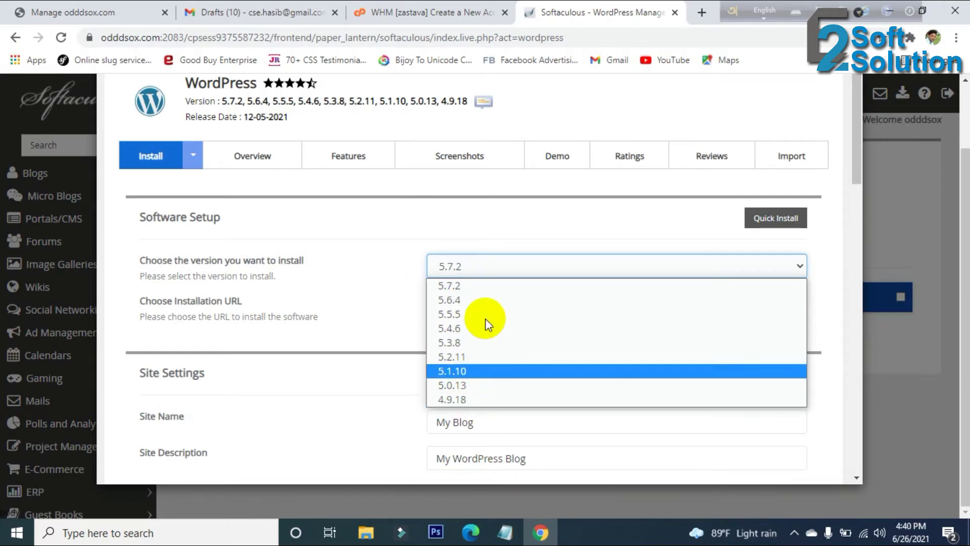
left_click(483, 230)
left_click(346, 262)
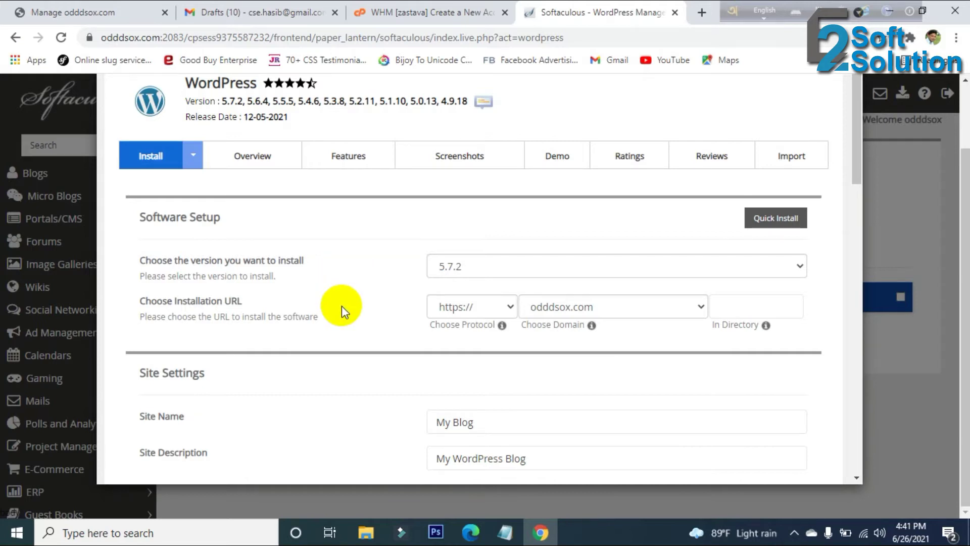
scroll(353, 302, "down", 1)
left_click(485, 239)
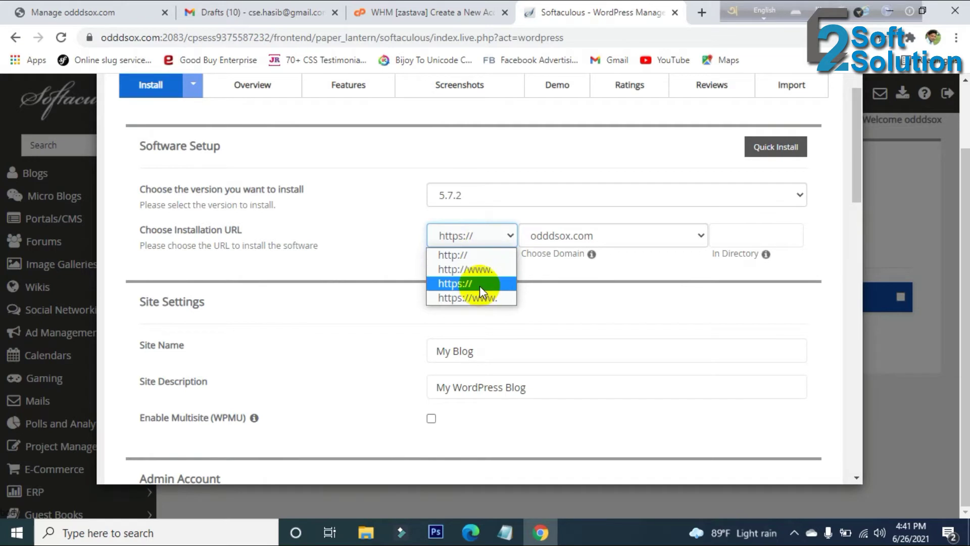
left_click(480, 283)
left_click(481, 239)
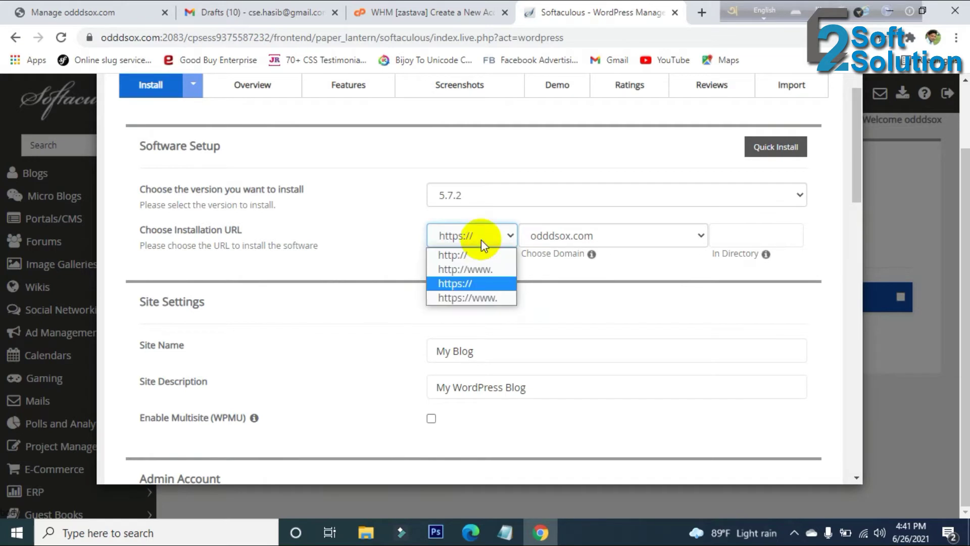
left_click(485, 269)
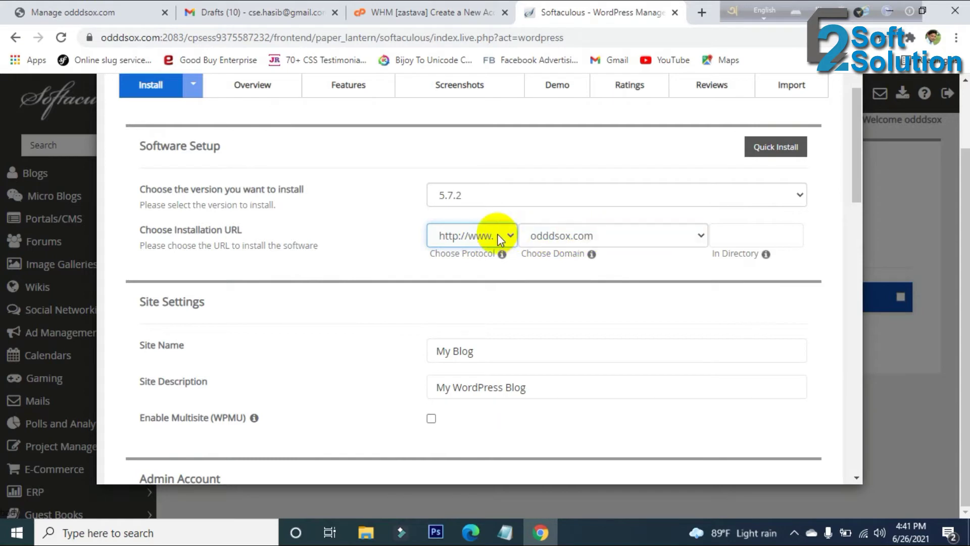
left_click(743, 235)
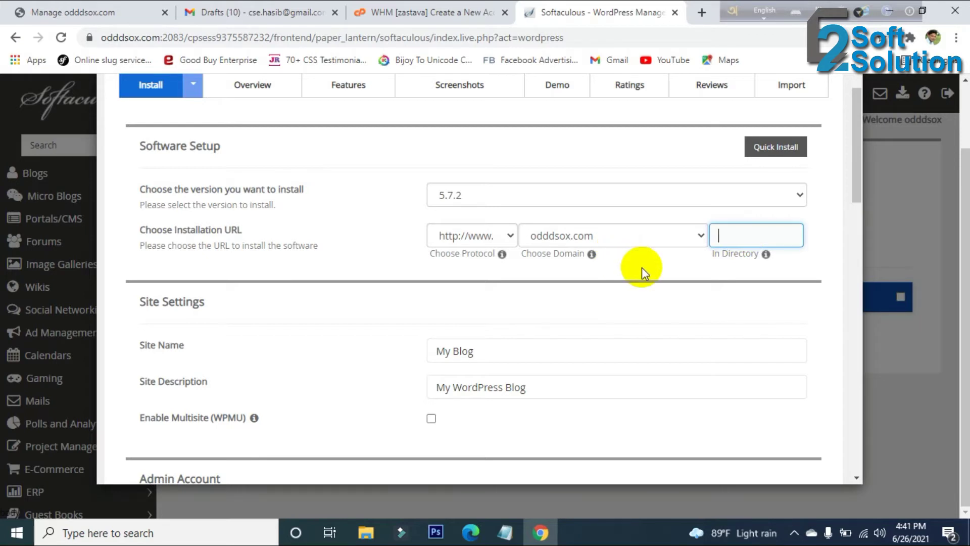
left_click(390, 355)
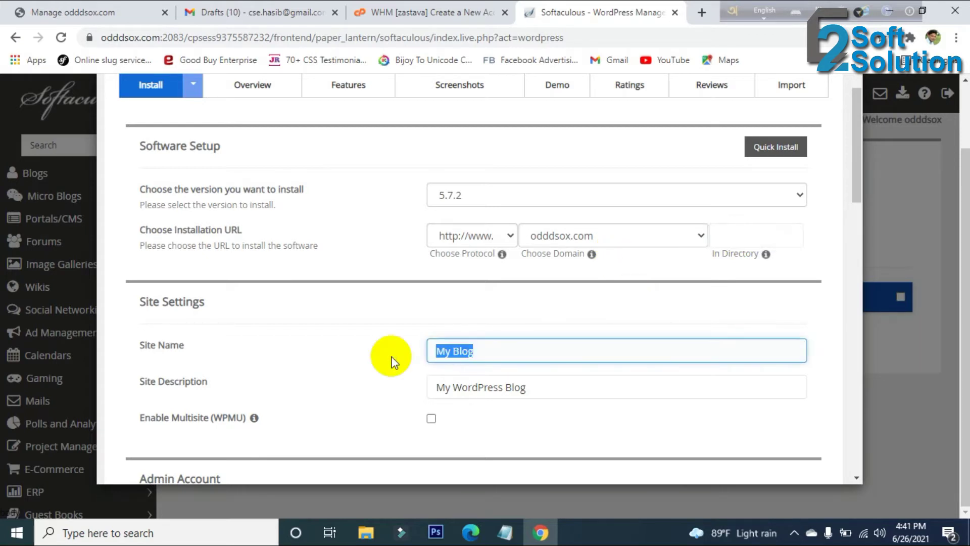
left_click(396, 10)
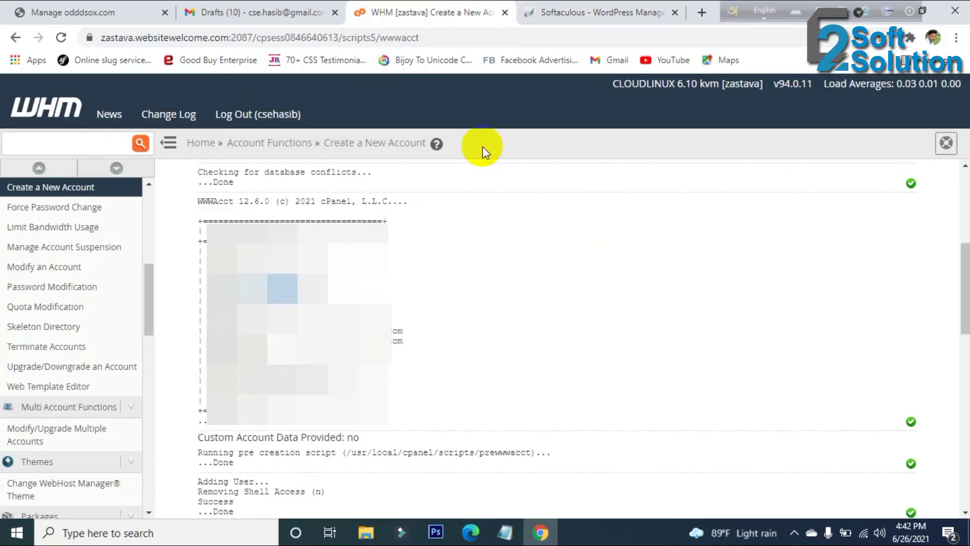
left_click(559, 11)
type("odddsox")
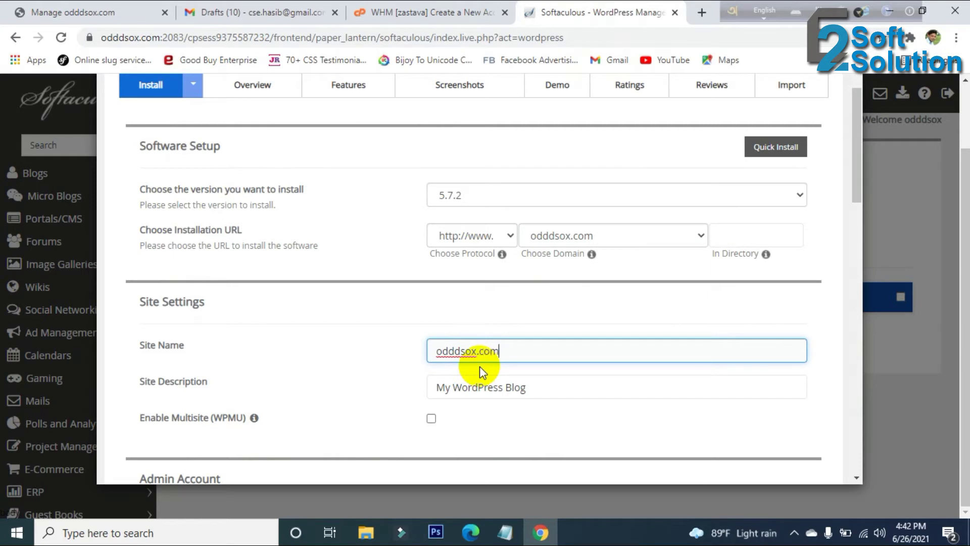
Set the site description to 'Freelance Social Profile', fixing the misspelling.
left_click_drag(411, 399, 375, 402)
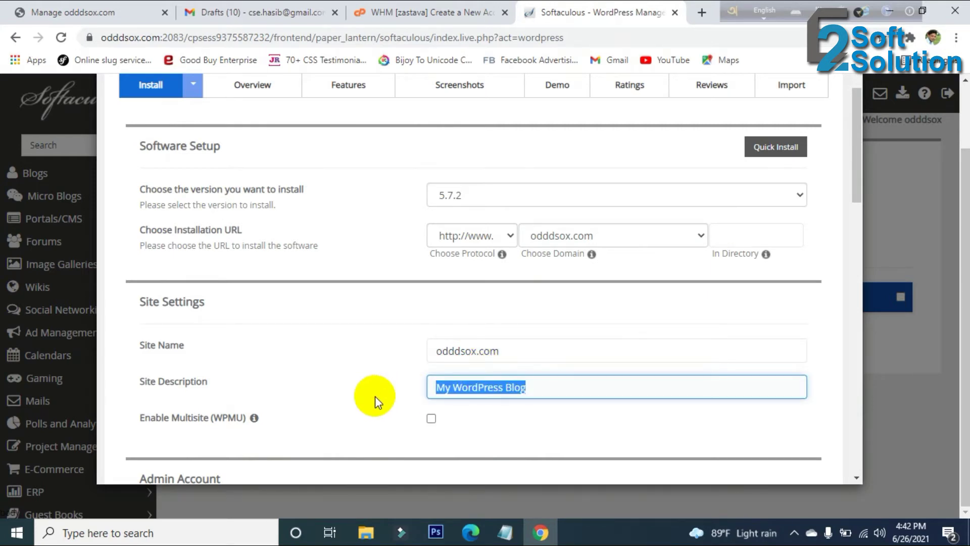
type("Freelamce Social")
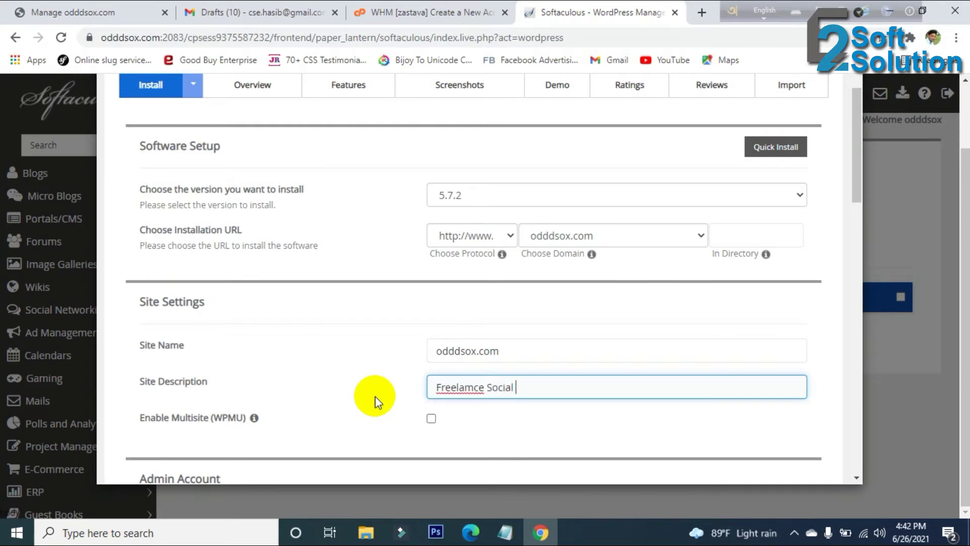
type(" Profile")
right_click(453, 389)
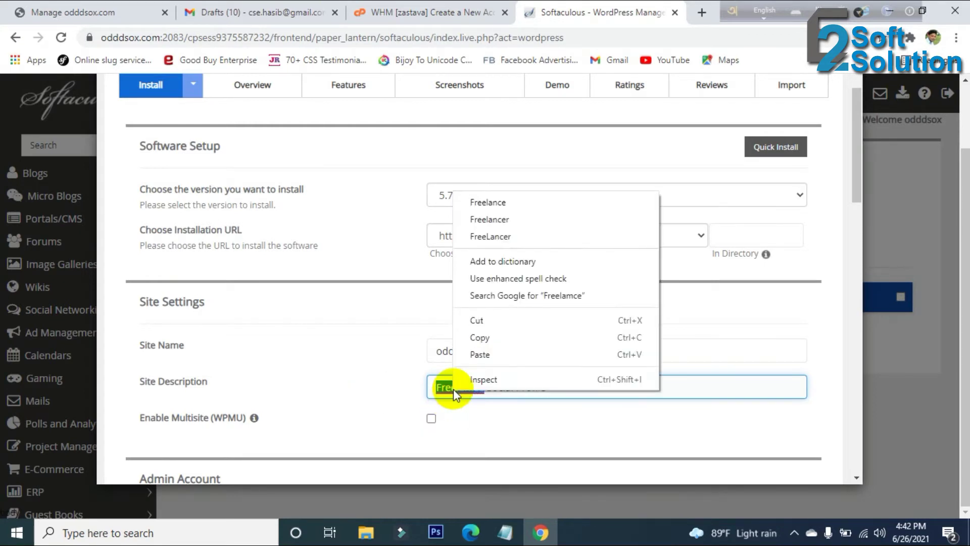
left_click(493, 202)
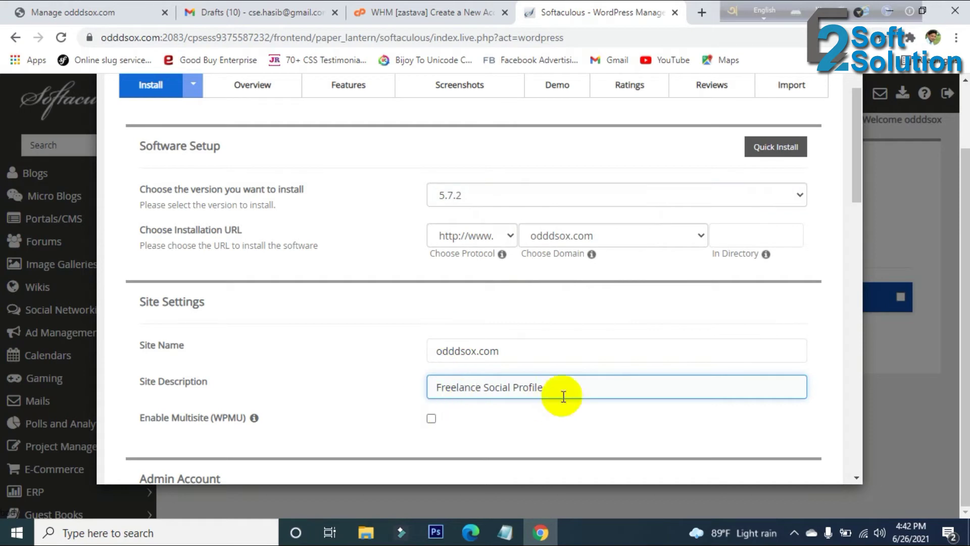
left_click_drag(567, 383, 416, 384)
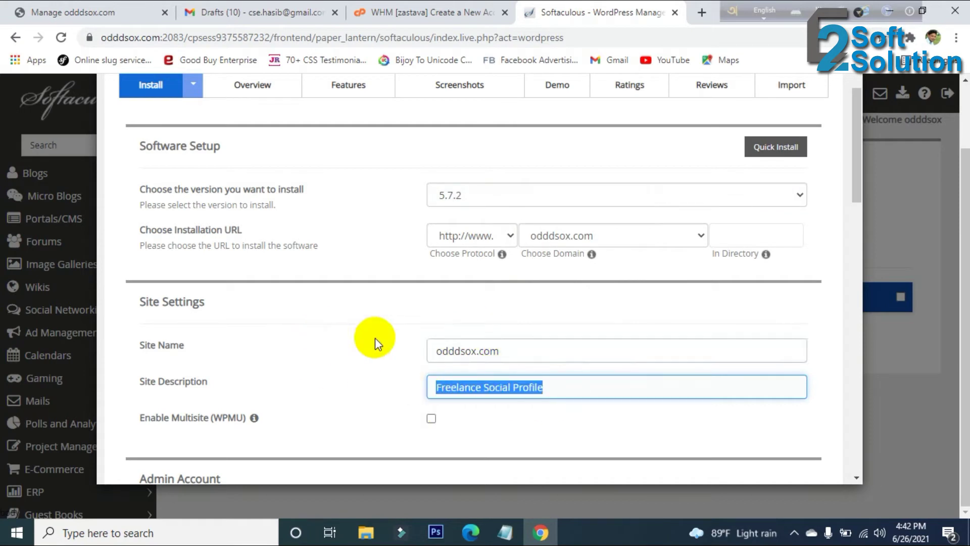
left_click(363, 369)
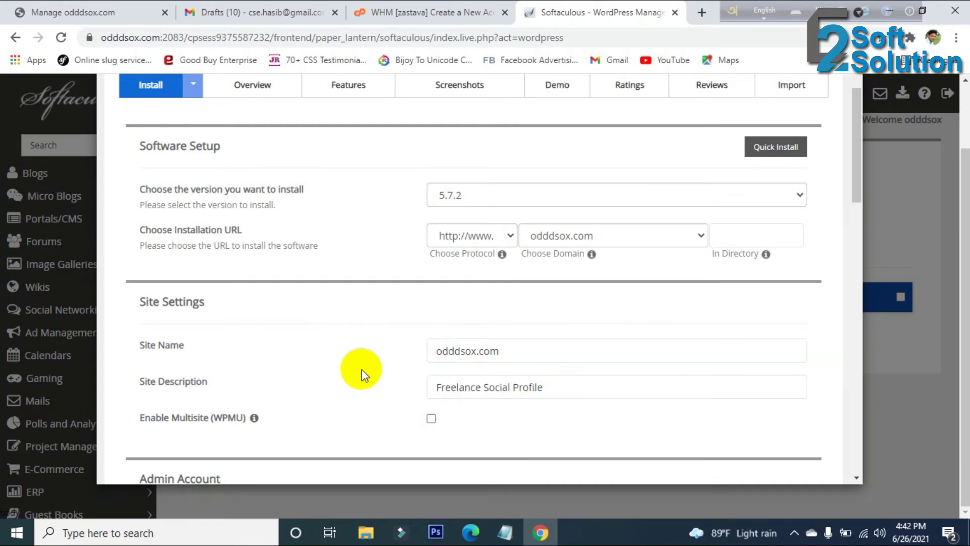
scroll(359, 368, "down", 2)
Replace the default admin username with a custom odddsox-based name.
scroll(319, 304, "down", 4)
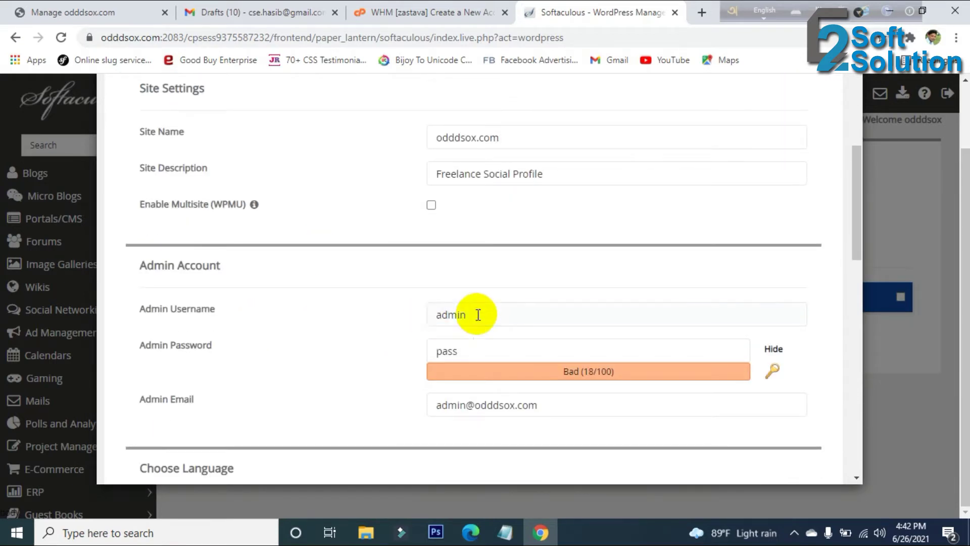
left_click(477, 314)
left_click(434, 315)
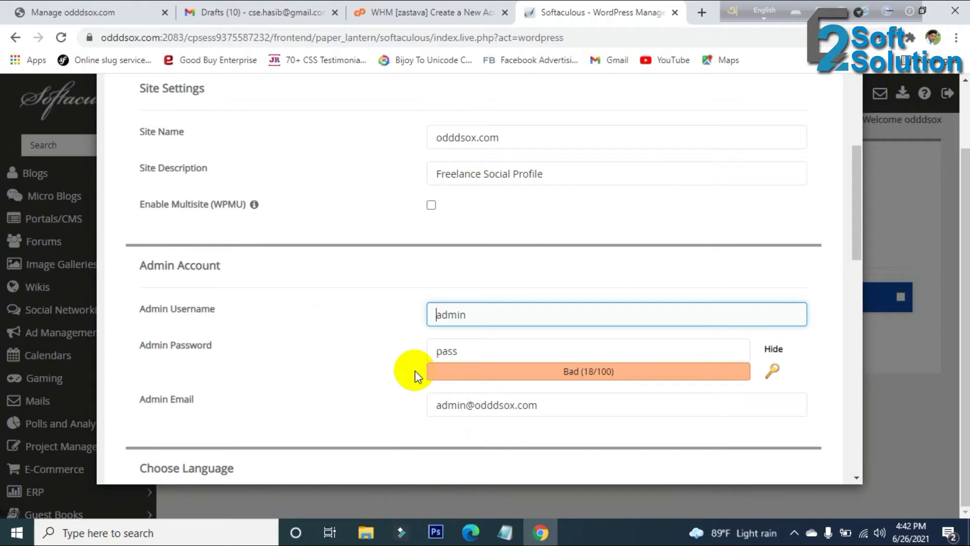
type("odddsox")
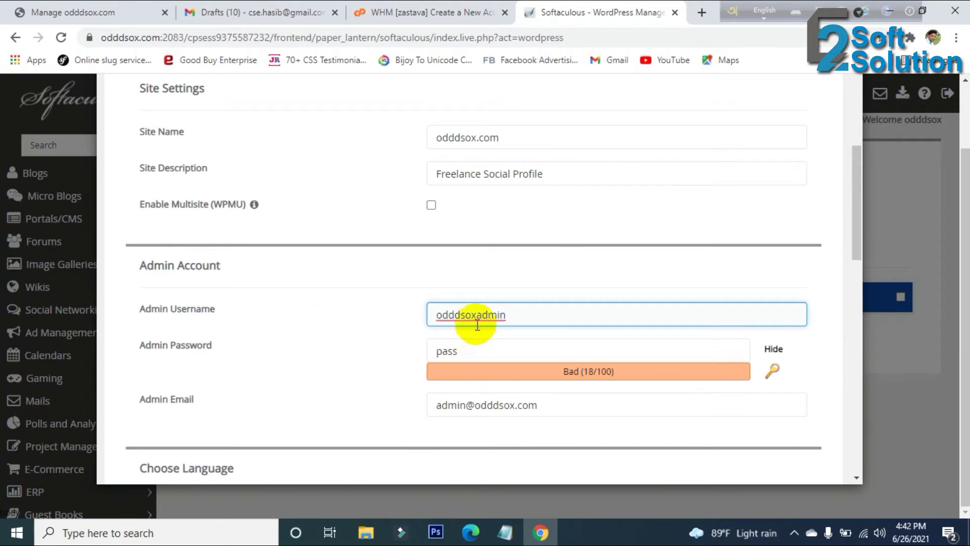
left_click_drag(476, 315, 441, 332)
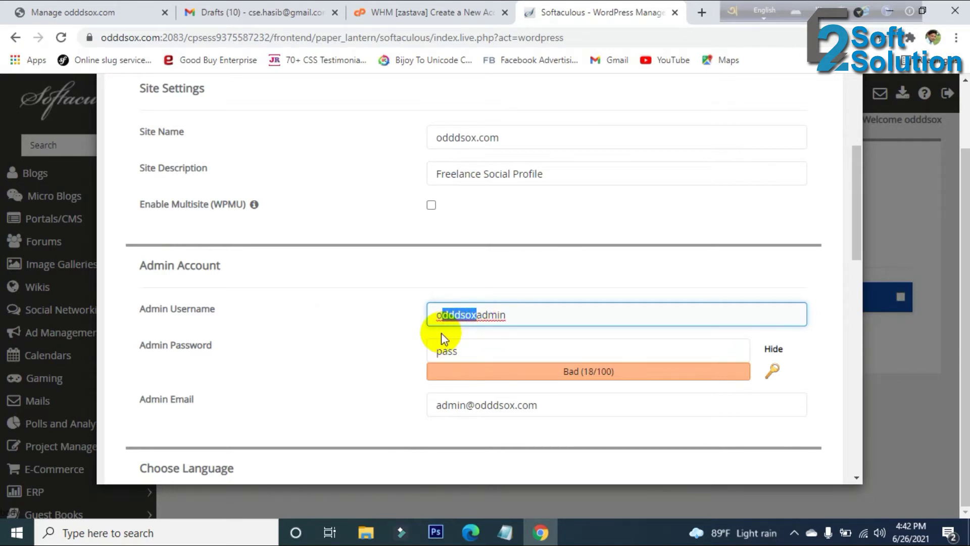
type("s")
key("BackSpace")
type("dx")
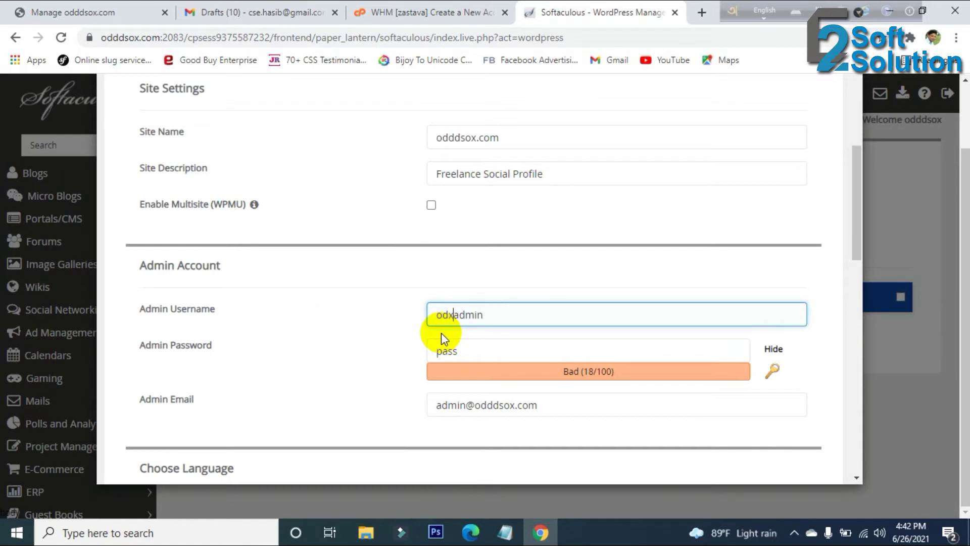
type("-")
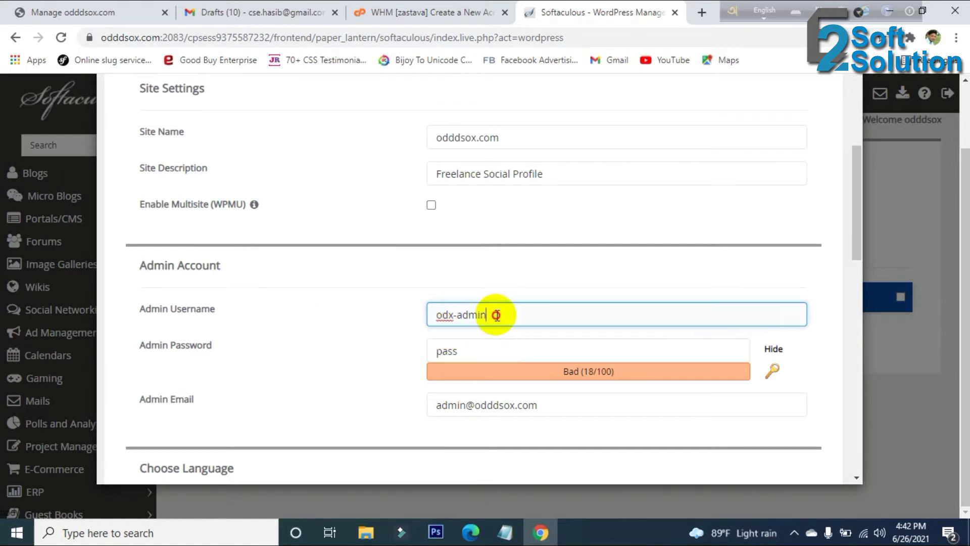
left_click_drag(499, 314, 377, 314)
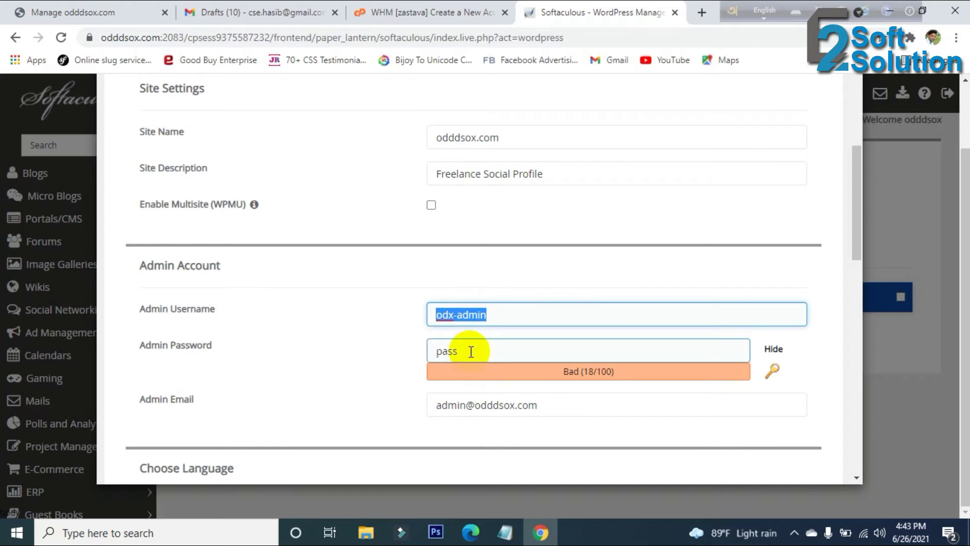
Replace the default admin password with a stronger one rated Good.
double_click(447, 350)
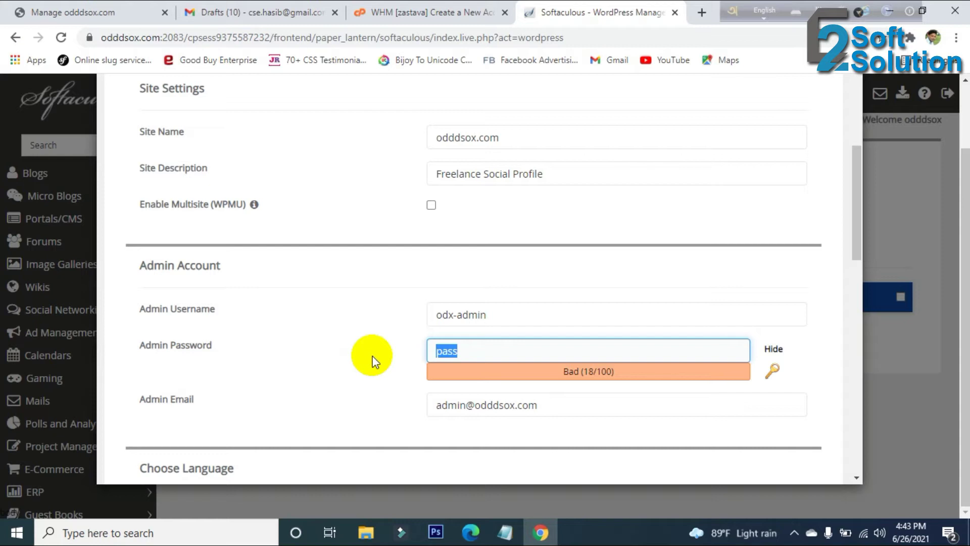
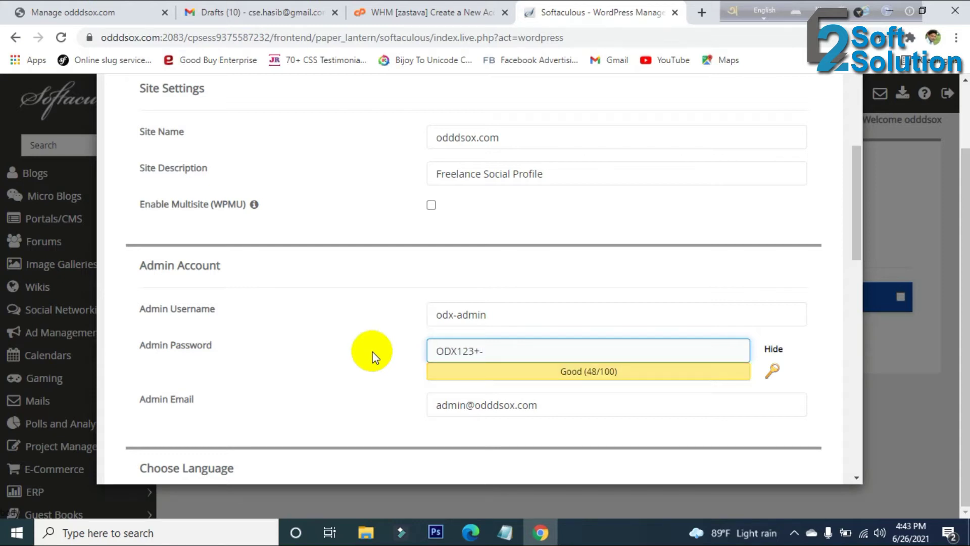
left_click(363, 351)
scroll(362, 353, "down", 2)
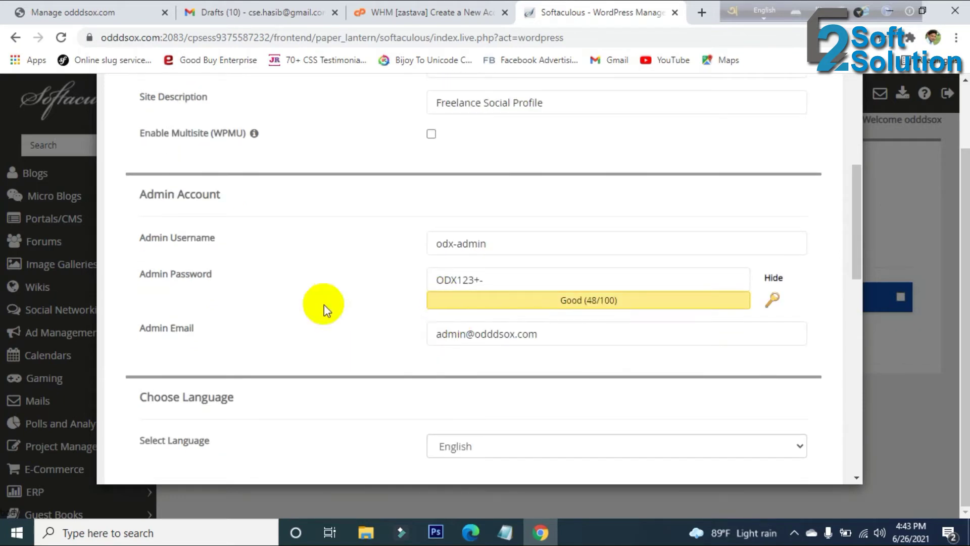
Replace the pre-filled admin e-mail with the owner's saved e-mail address.
left_click(438, 329)
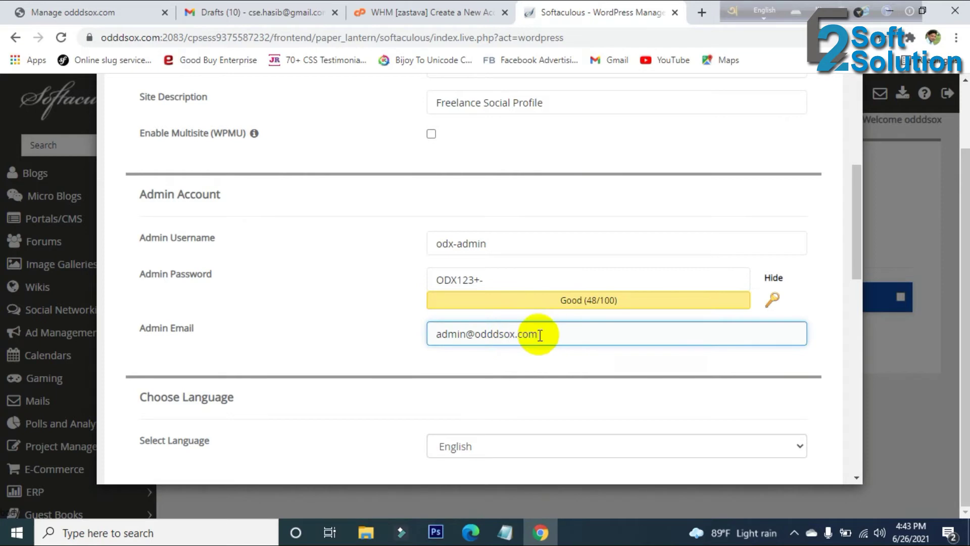
double_click(450, 334)
scroll(445, 303, "down", 2)
left_click_drag(553, 262, 412, 271)
scroll(308, 351, "up", 2)
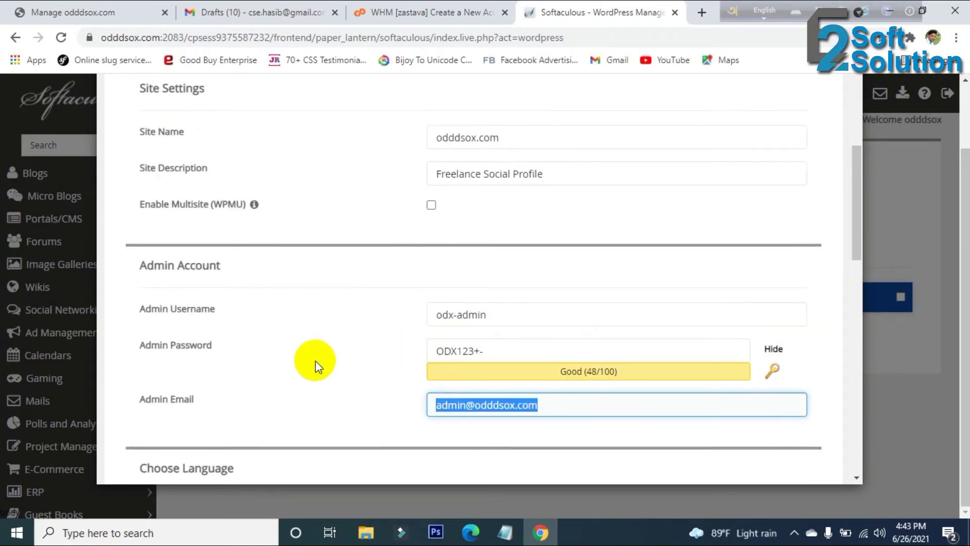
scroll(315, 360, "down", 1)
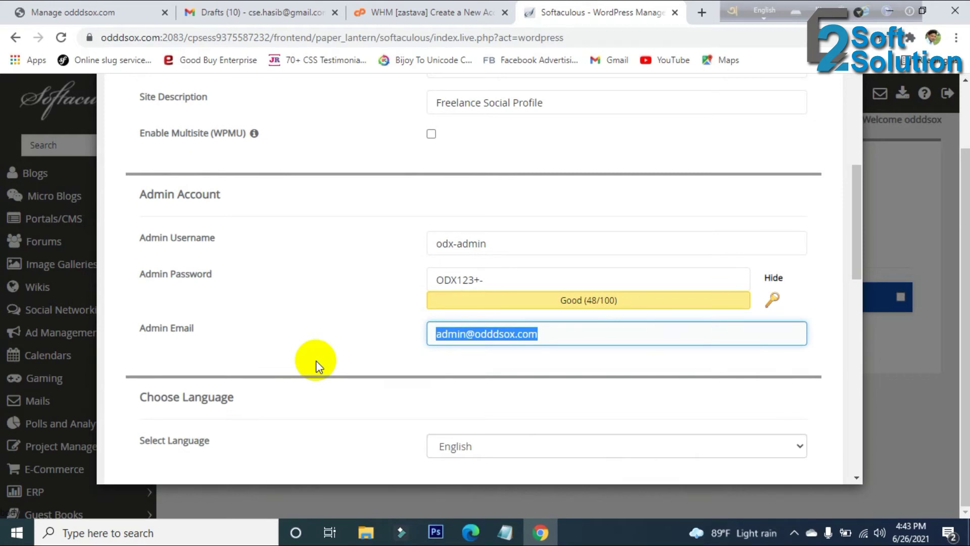
scroll(316, 360, "down", 4)
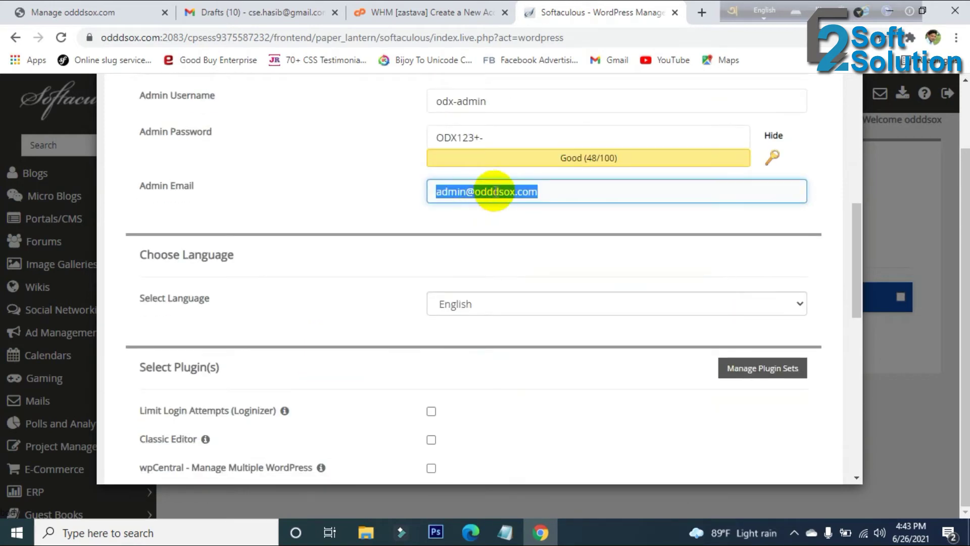
left_click(561, 190)
key("ctrl+a")
type("cse")
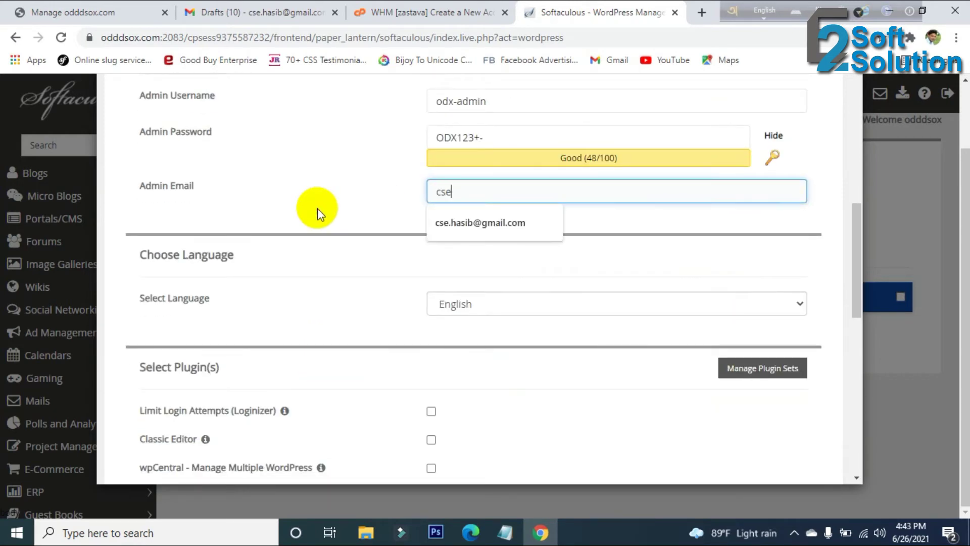
left_click(498, 223)
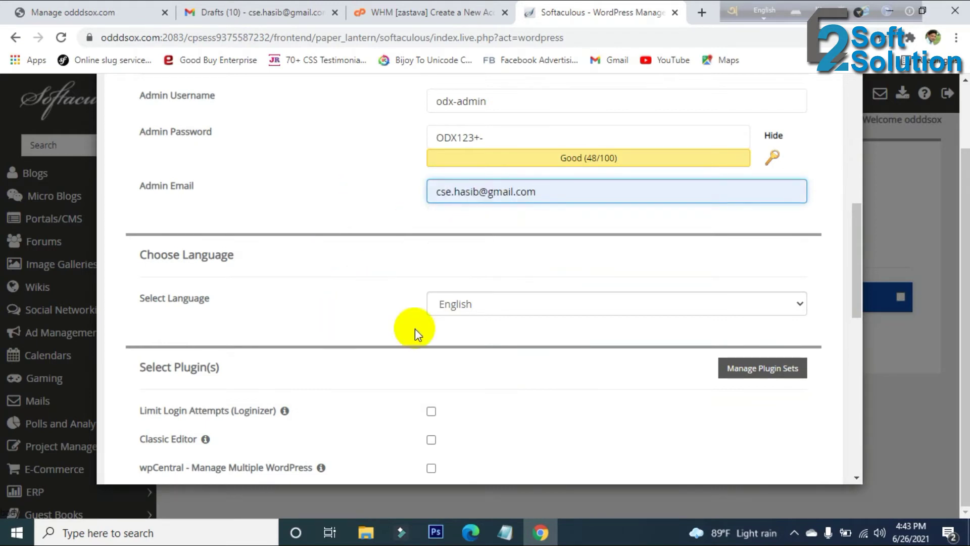
Check the site language list and keep English selected.
scroll(425, 322, "down", 2)
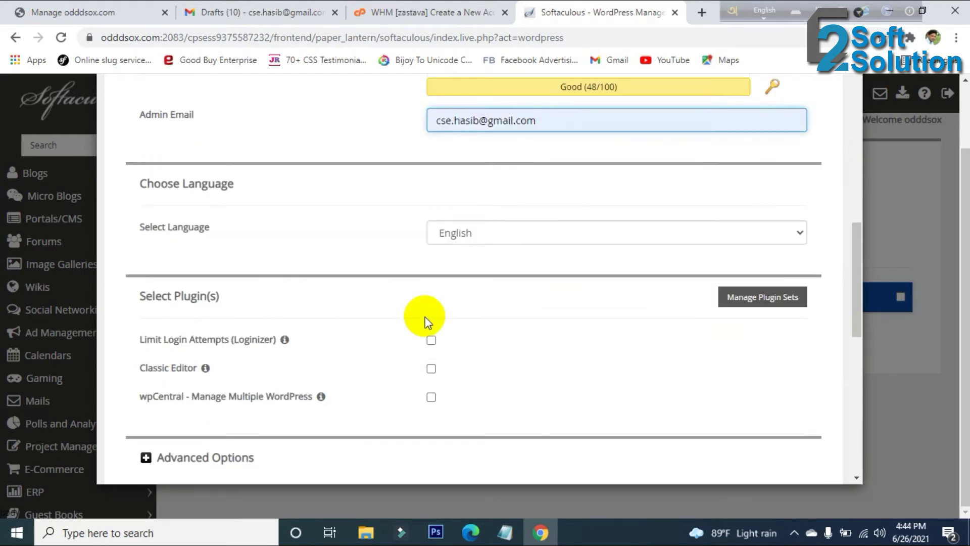
left_click(478, 233)
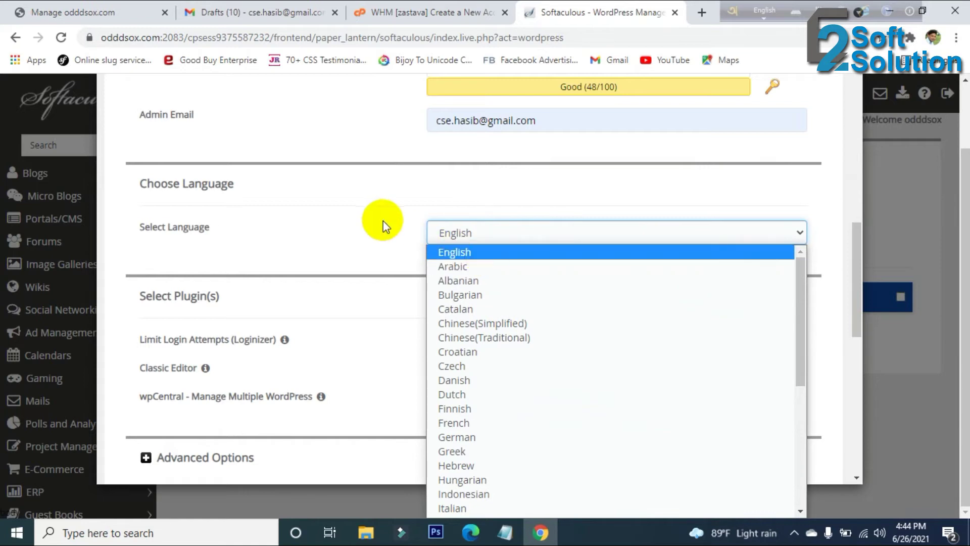
left_click(373, 234)
Expand Advanced Options to show database name wp105 and table prefix wpaz_.
scroll(362, 242, "down", 1)
scroll(362, 243, "down", 1)
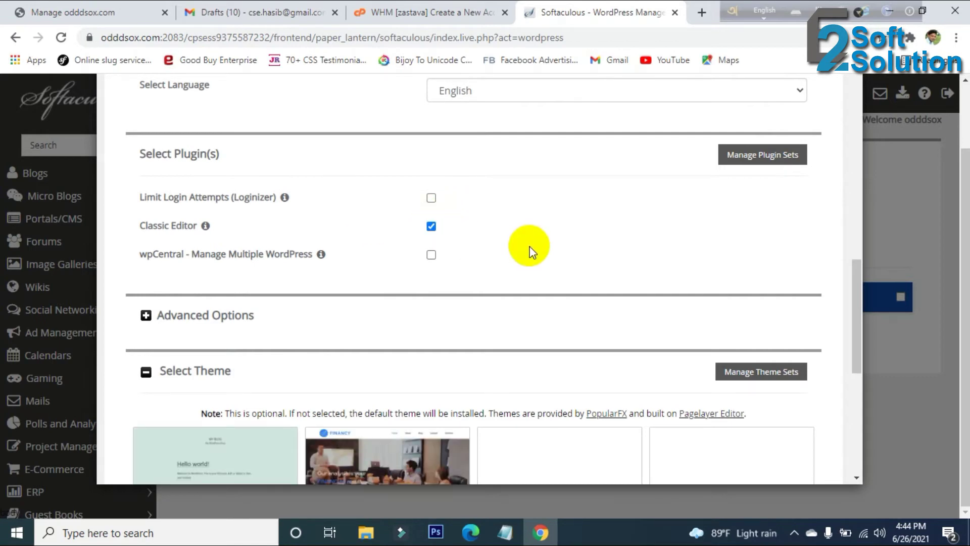
scroll(529, 251, "down", 1)
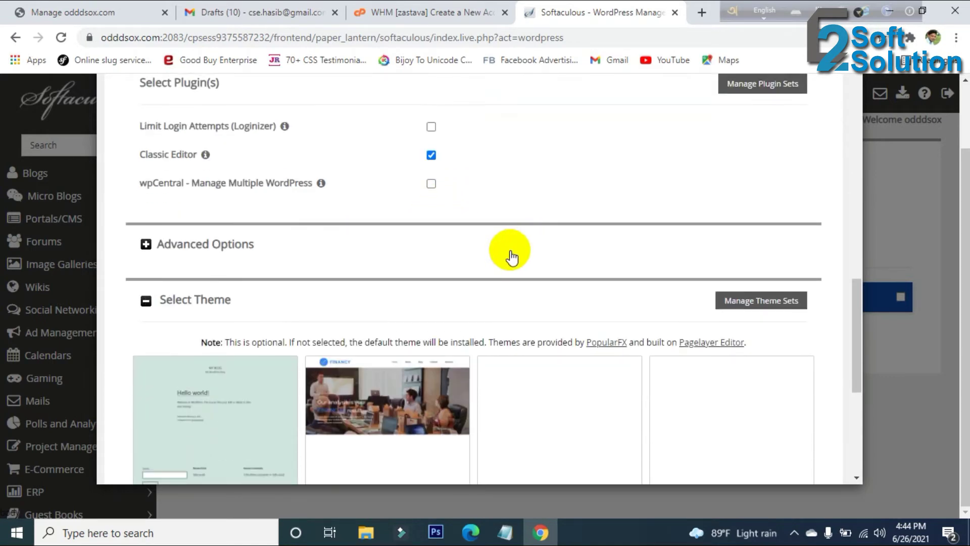
left_click(146, 244)
scroll(301, 260, "down", 1)
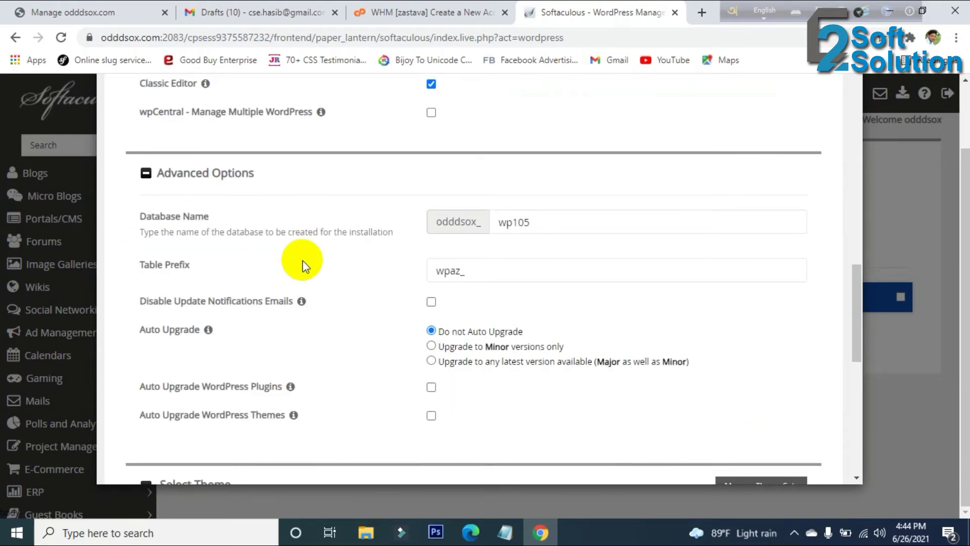
Change the database name from wp105 to ODXdb and the table prefix from wpaz_ to odx_.
left_click(541, 219)
double_click(545, 220)
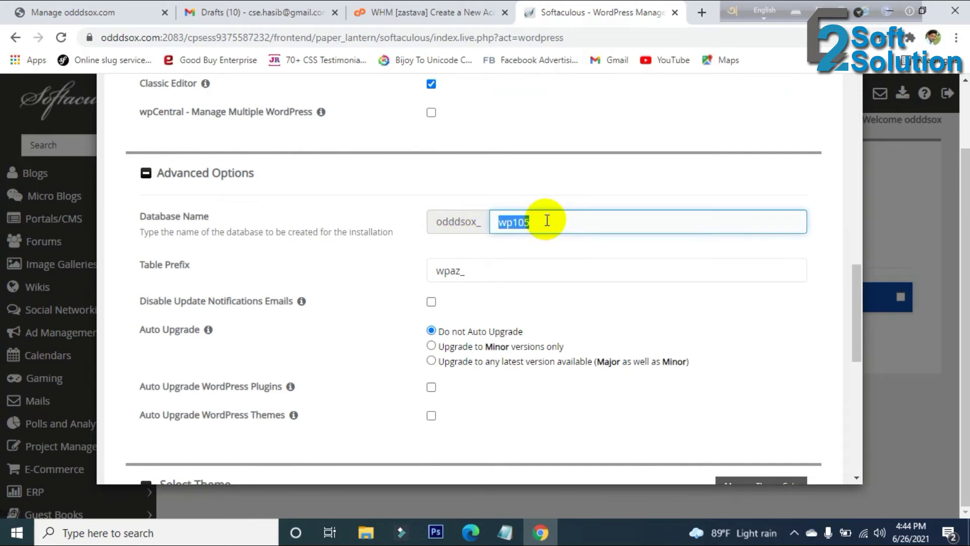
type("ODXdb")
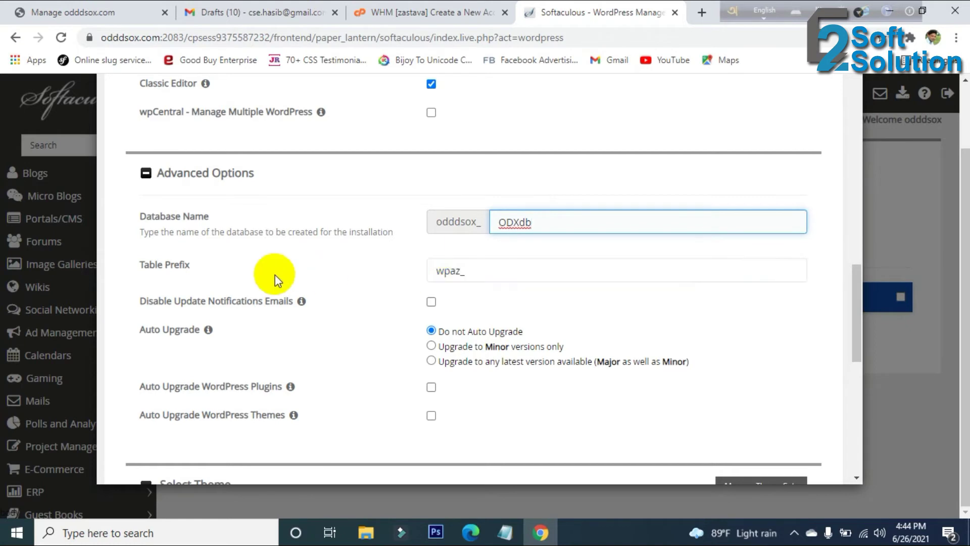
double_click(452, 270)
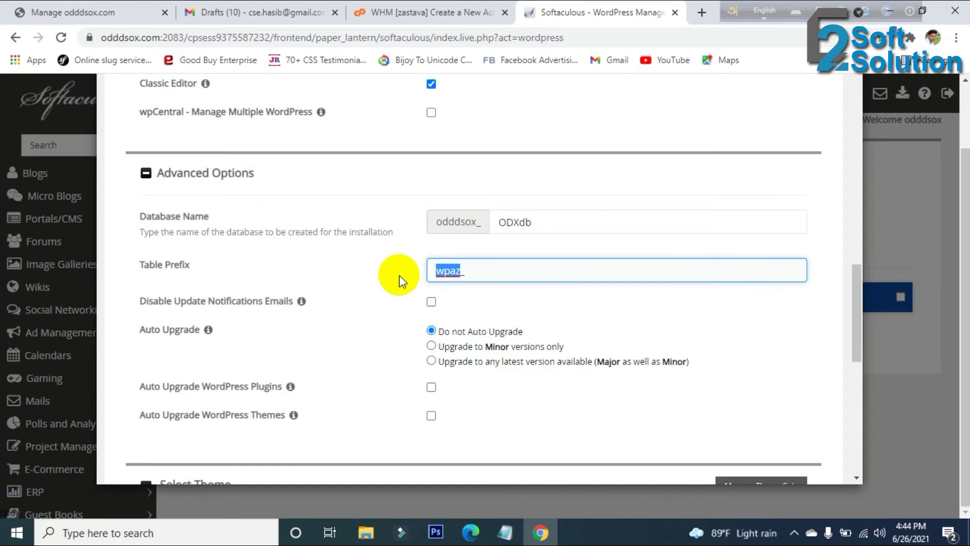
type("dx")
key("BackSpace")
key("BackSpace")
type("odx")
scroll(399, 274, "down", 1)
Select the Financy theme and agree to use its demo images.
scroll(399, 275, "down", 5)
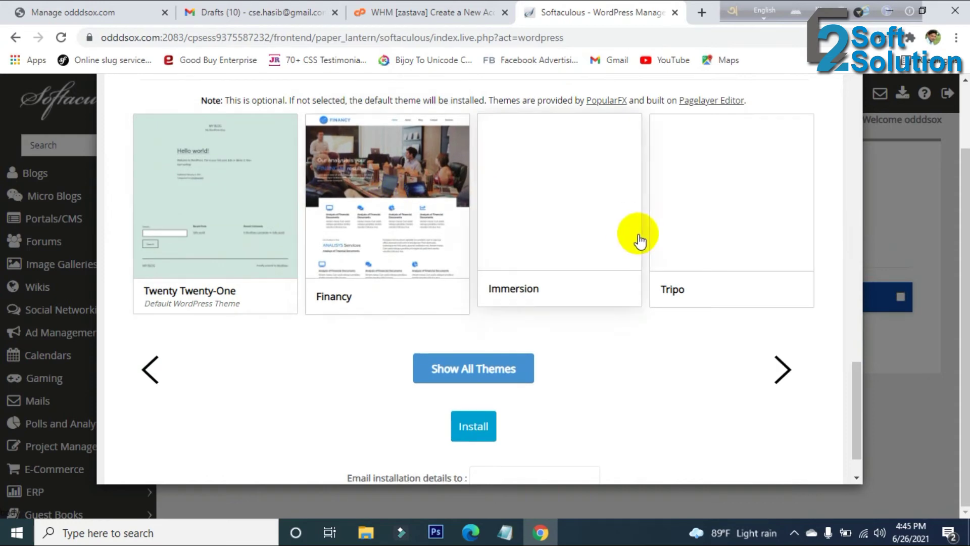
scroll(525, 257, "up", 1)
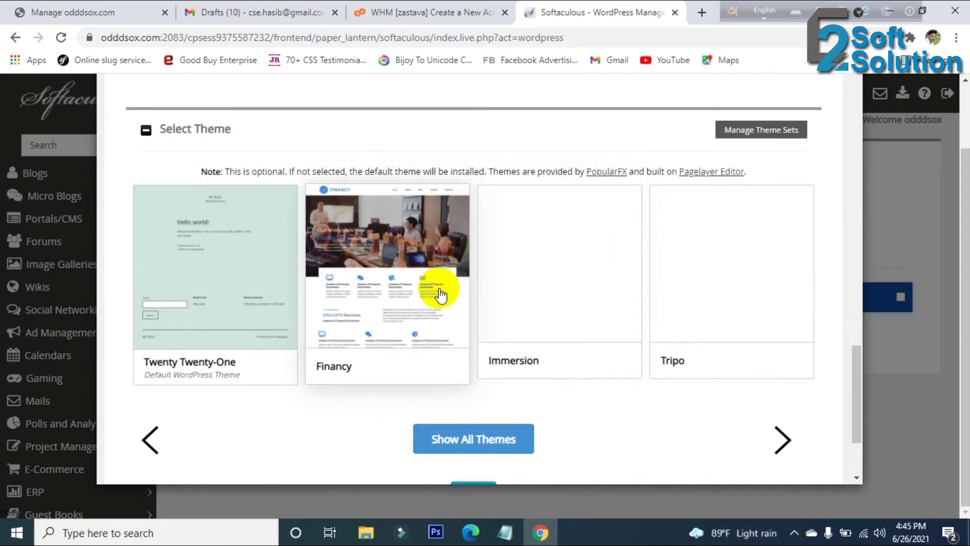
scroll(430, 301, "down", 2)
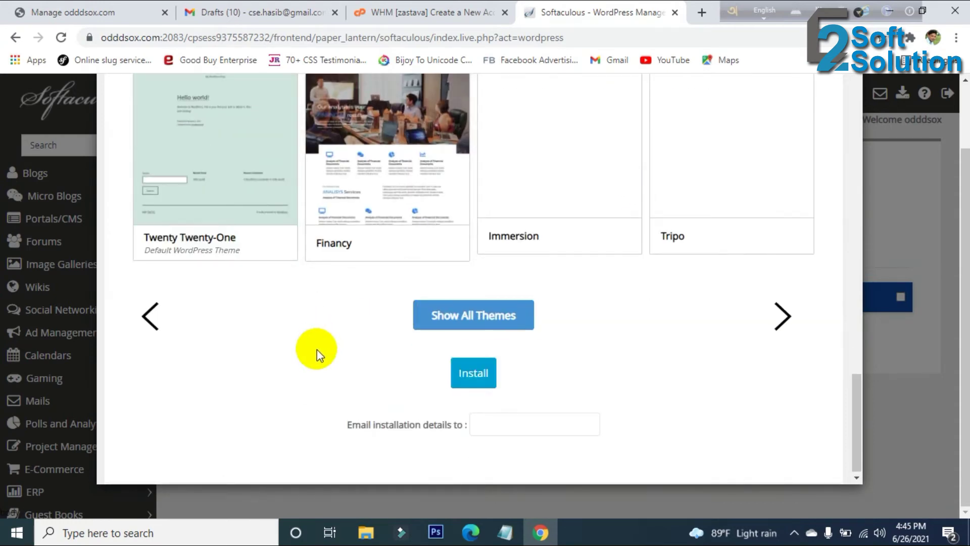
scroll(317, 352, "up", 1)
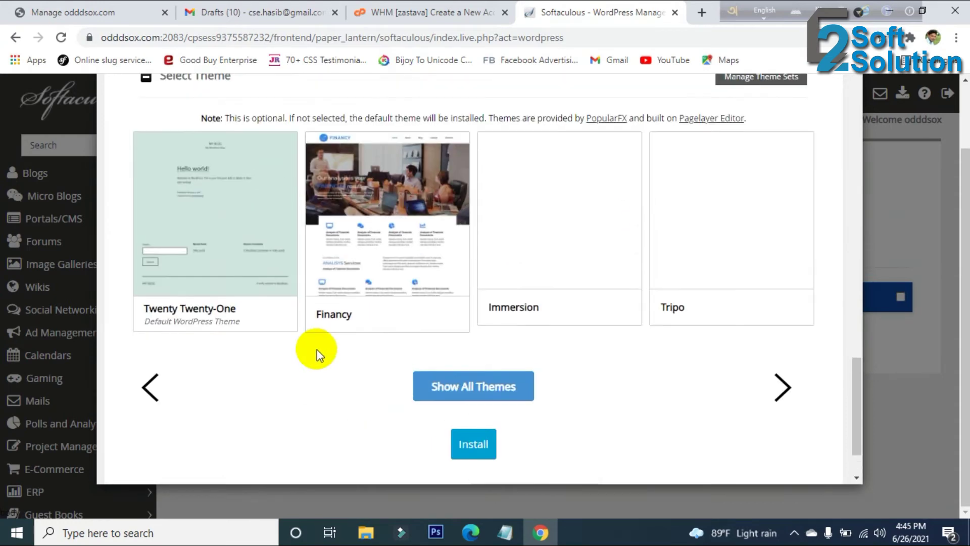
left_click(388, 222)
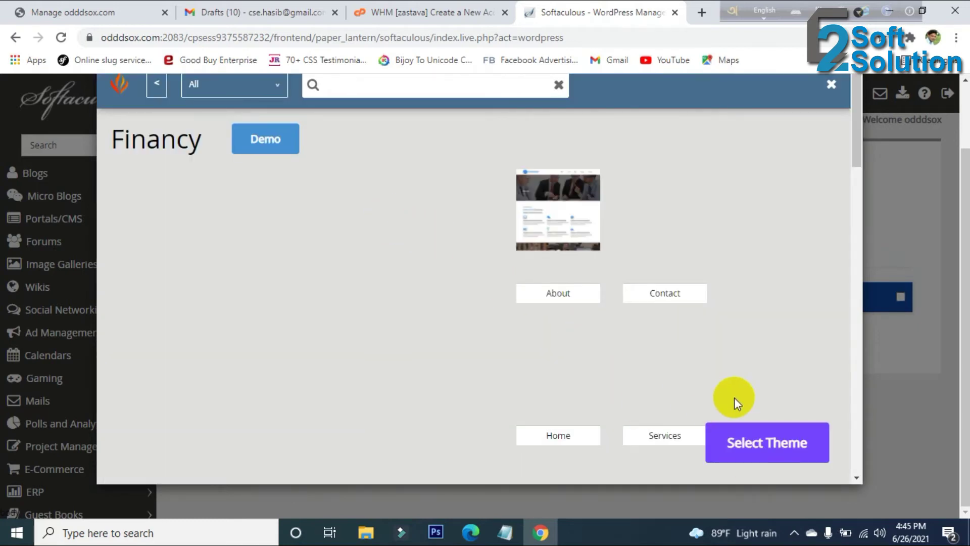
left_click(766, 454)
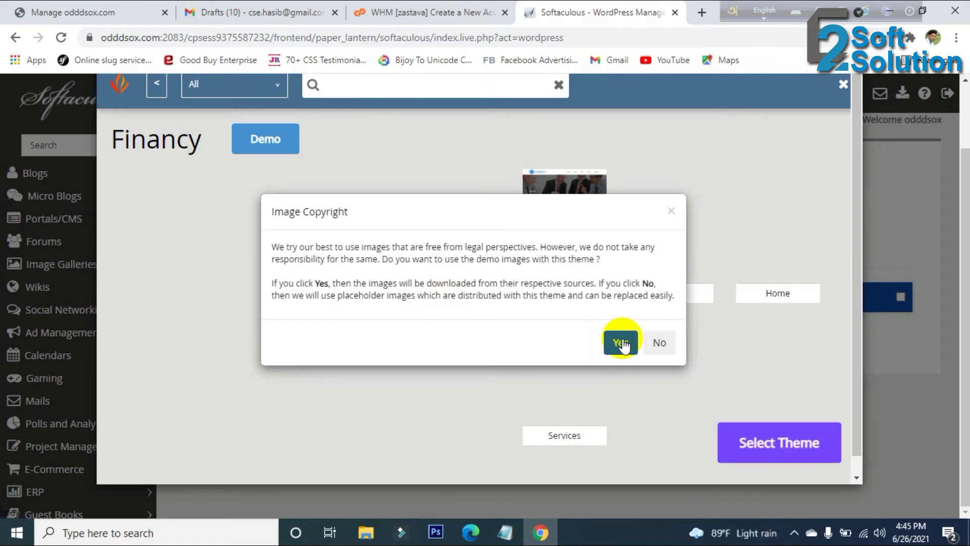
left_click(621, 343)
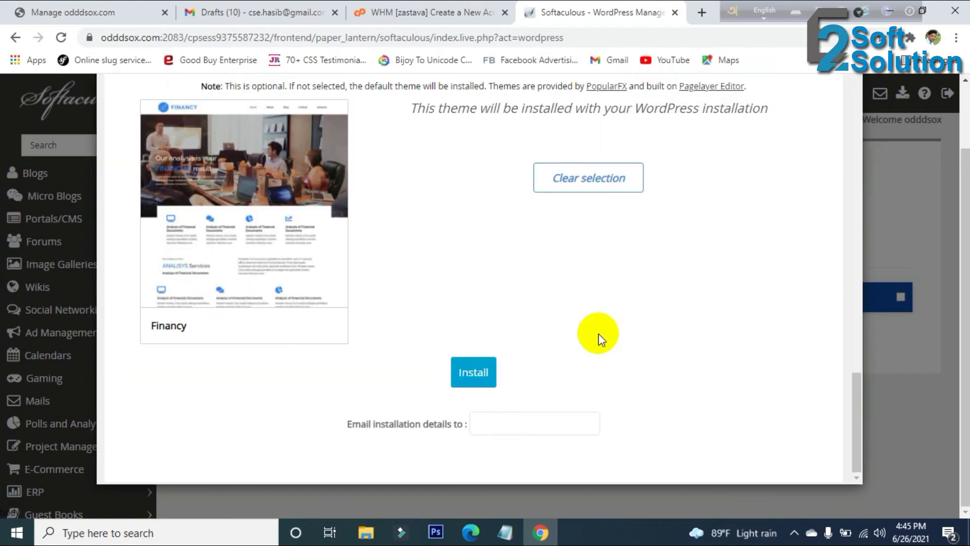
scroll(462, 272, "up", 2)
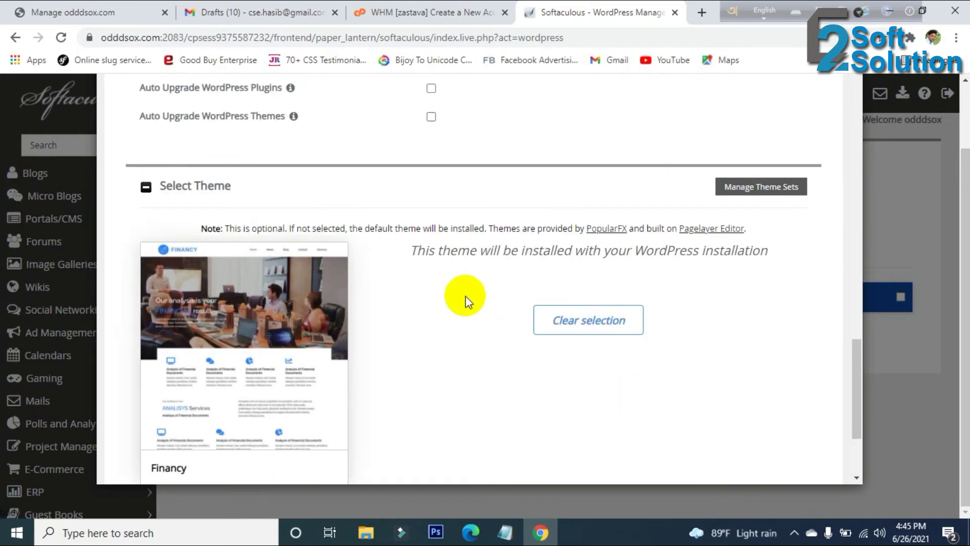
scroll(481, 318, "down", 2)
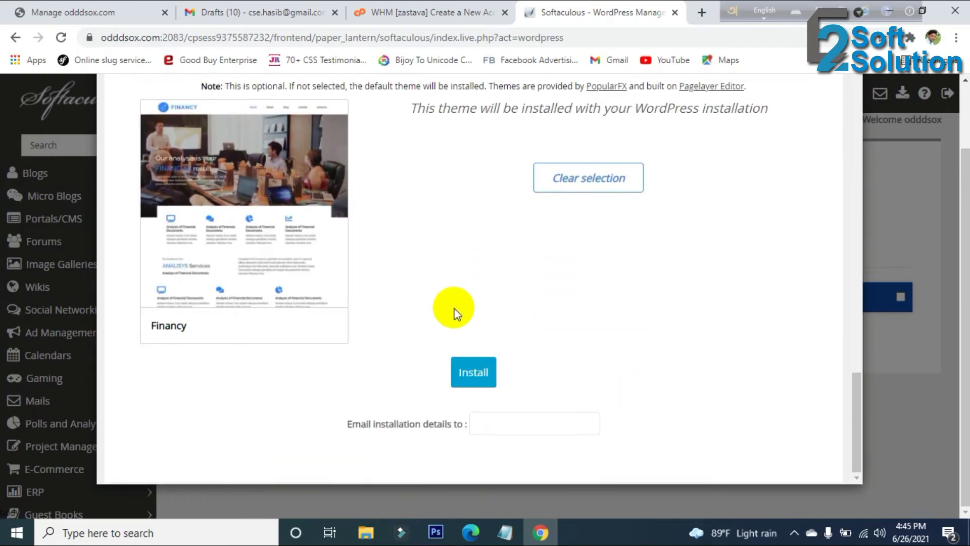
scroll(454, 309, "up", 4)
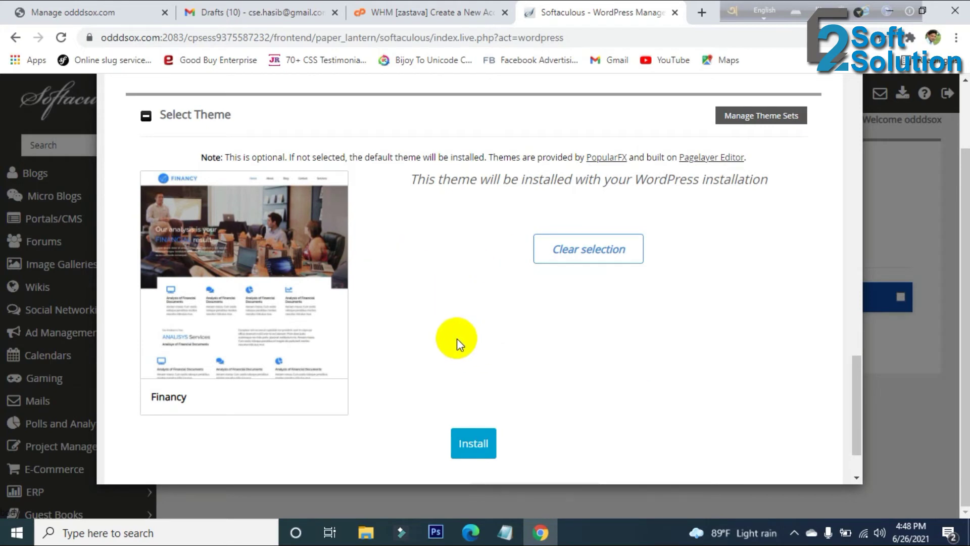
left_click(474, 451)
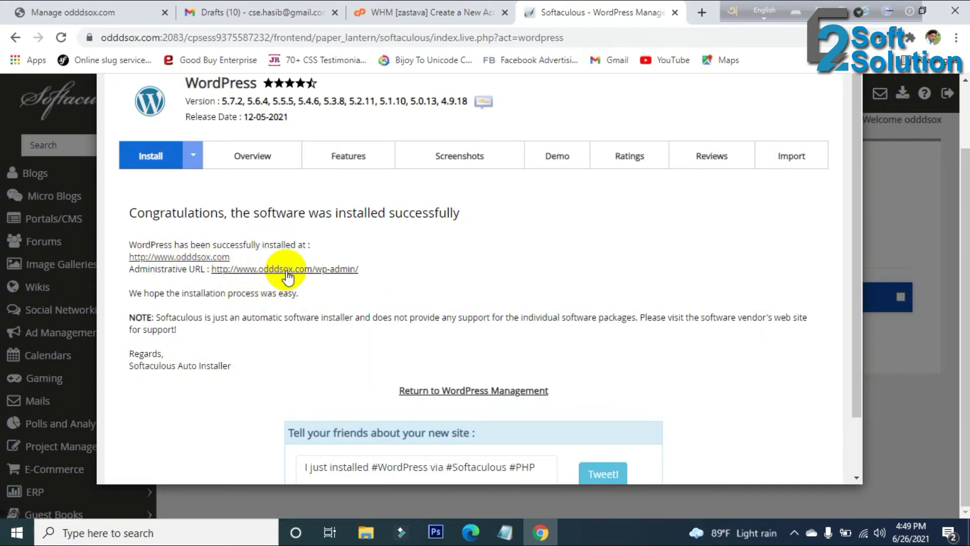
Open the odddsox.com Administrative URL from Softaculous in a new tab, showing the WordPress Dashboard.
right_click(320, 268)
left_click(350, 278)
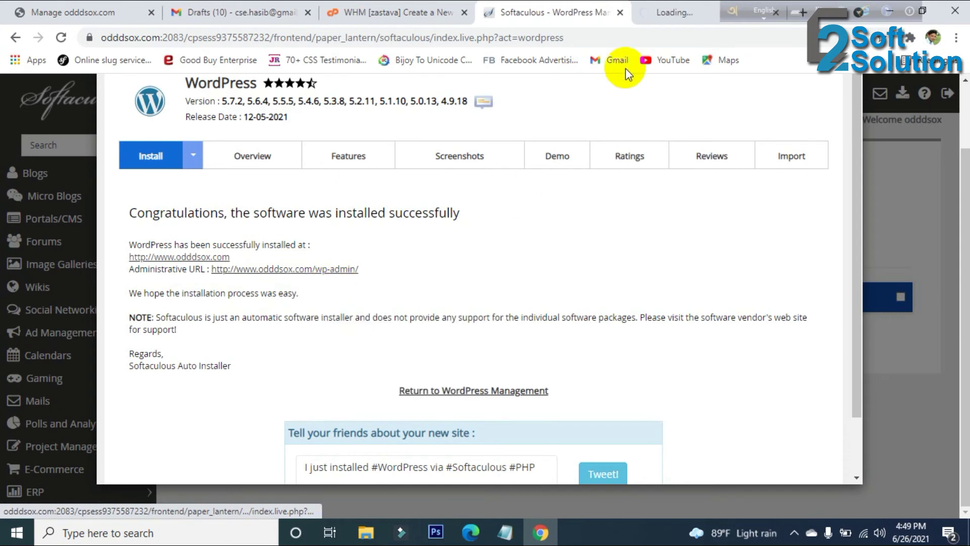
left_click(674, 16)
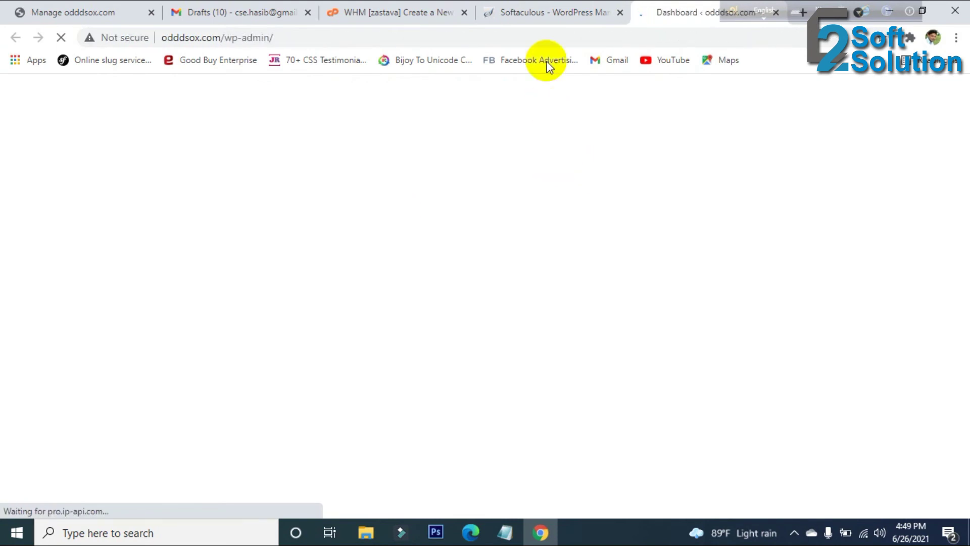
left_click(544, 11)
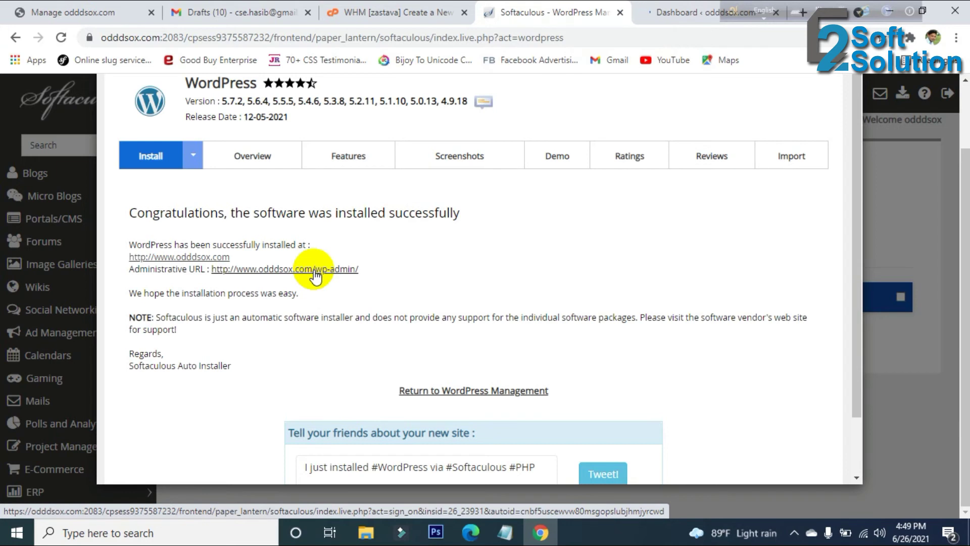
left_click(652, 12)
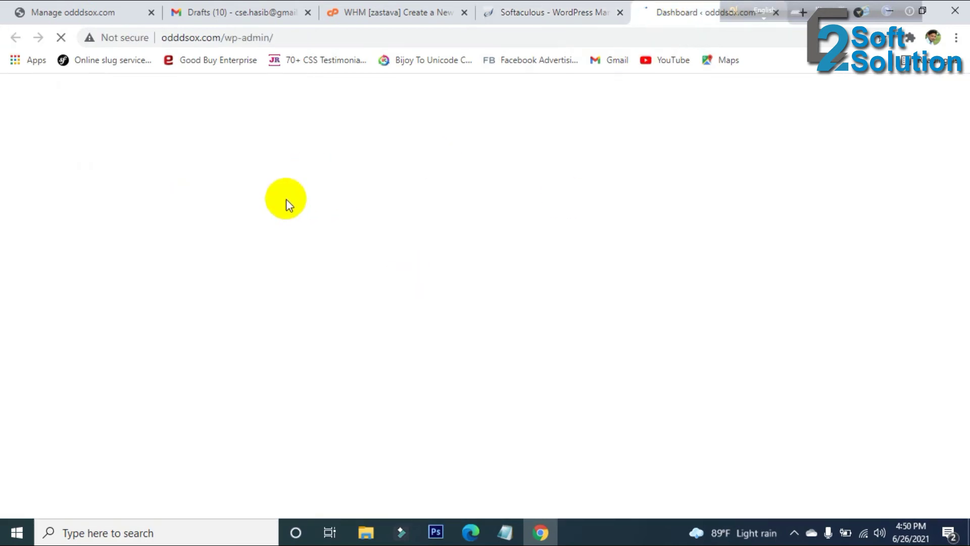
left_click(285, 40)
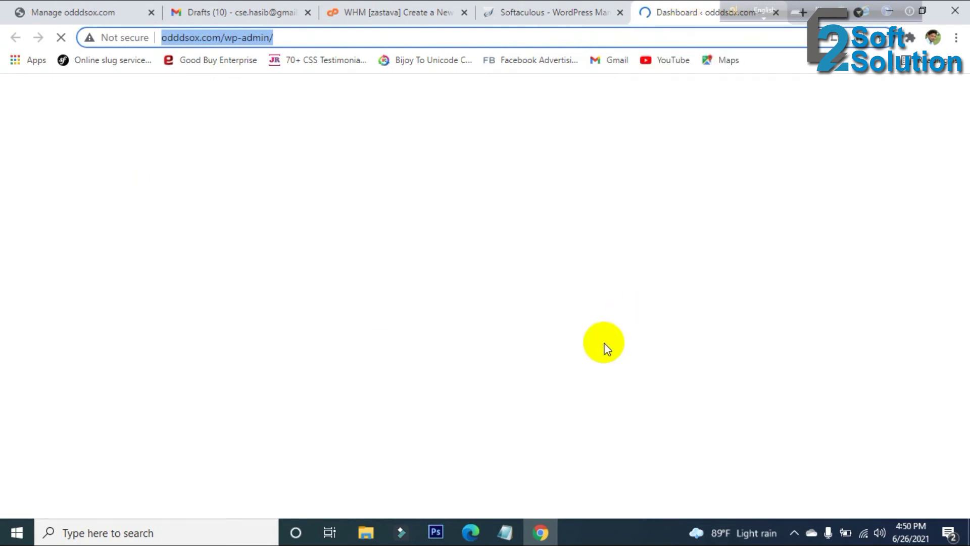
mouse_move(71, 93)
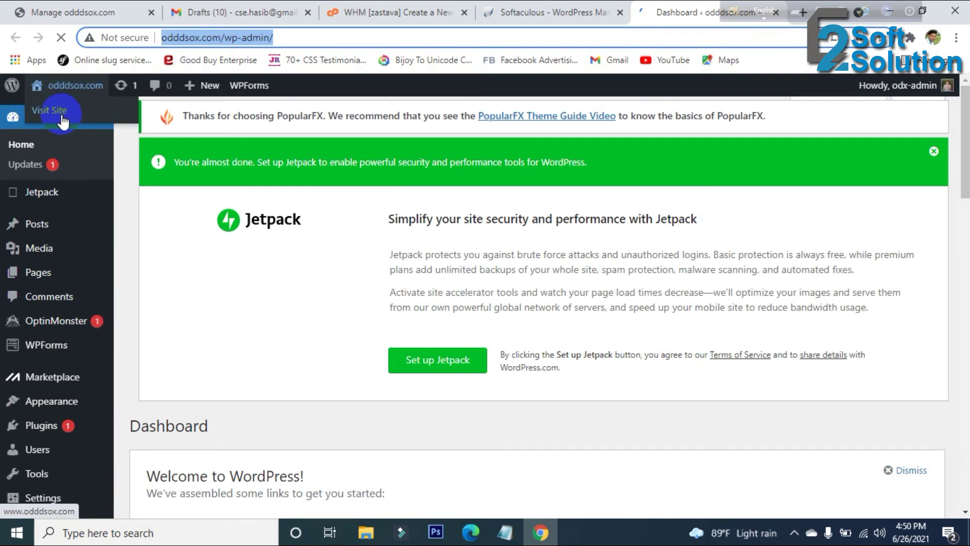
Open Visit Site in a new tab to view the live Financy-themed odddsox.com homepage.
right_click(62, 115)
left_click(88, 126)
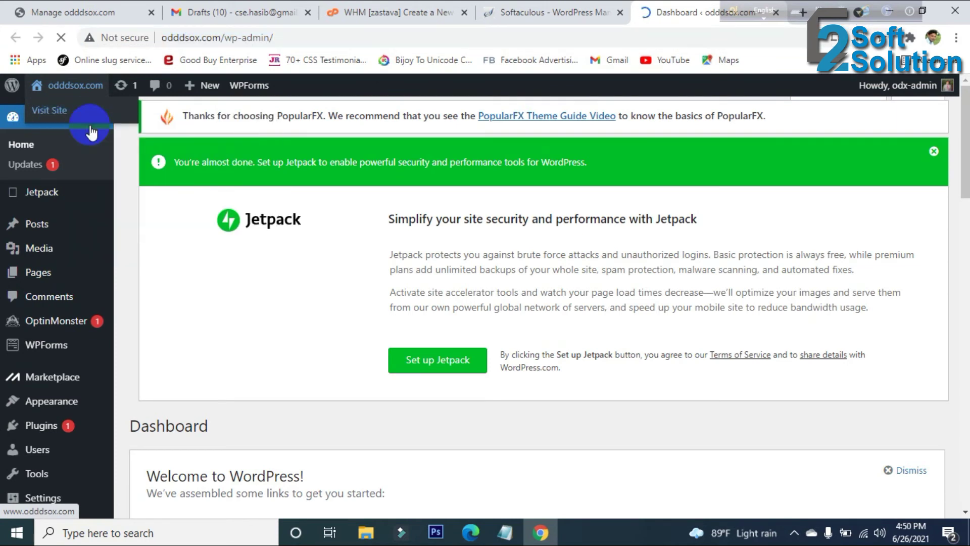
left_click(695, 14)
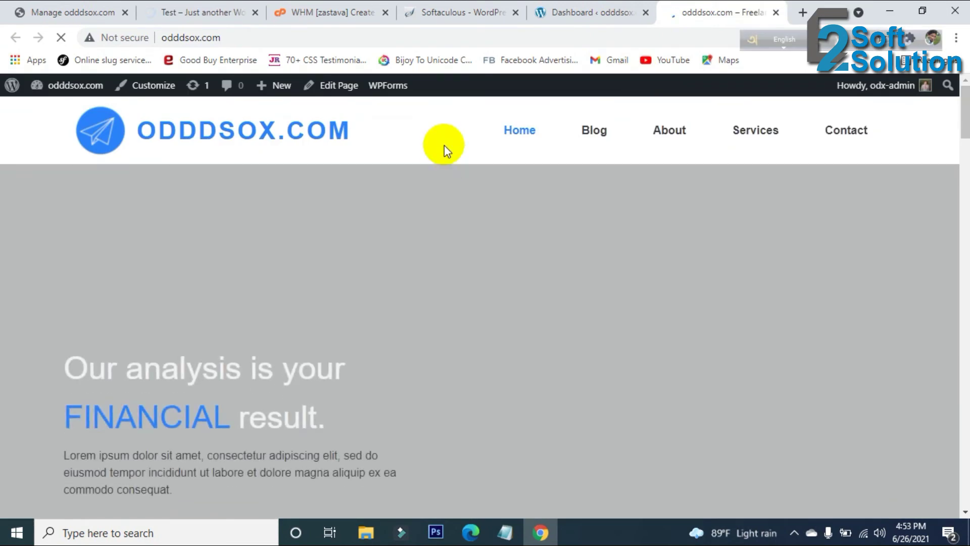
scroll(441, 199, "down", 20)
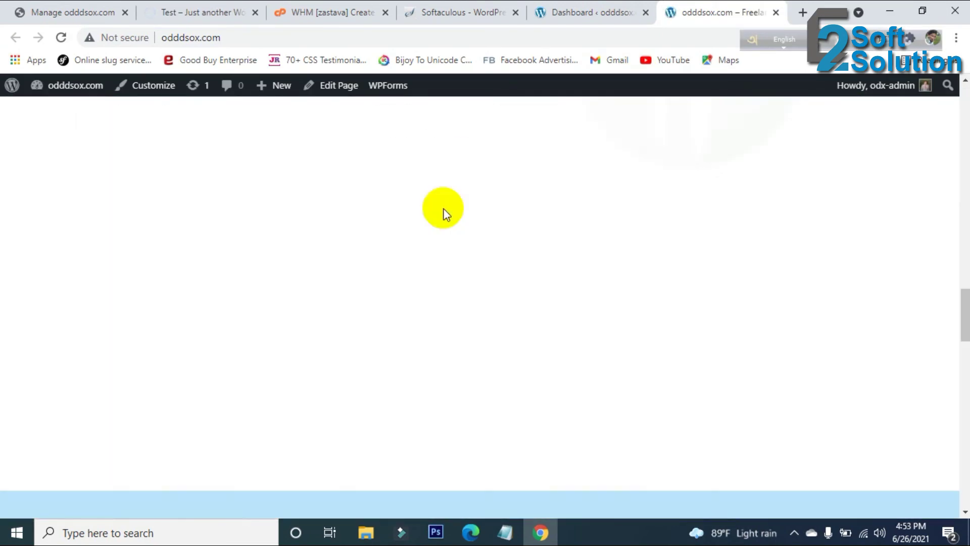
scroll(448, 232, "up", 15)
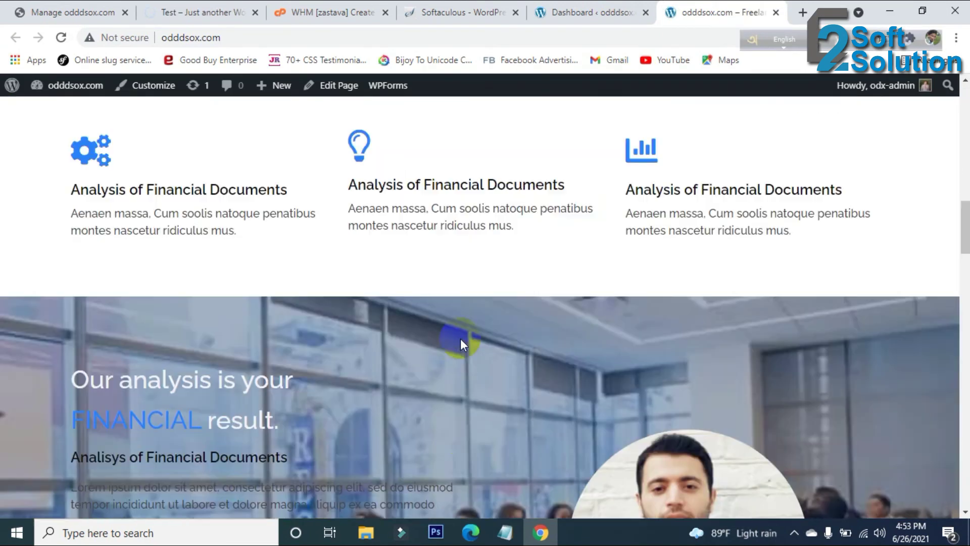
scroll(460, 344, "up", 3)
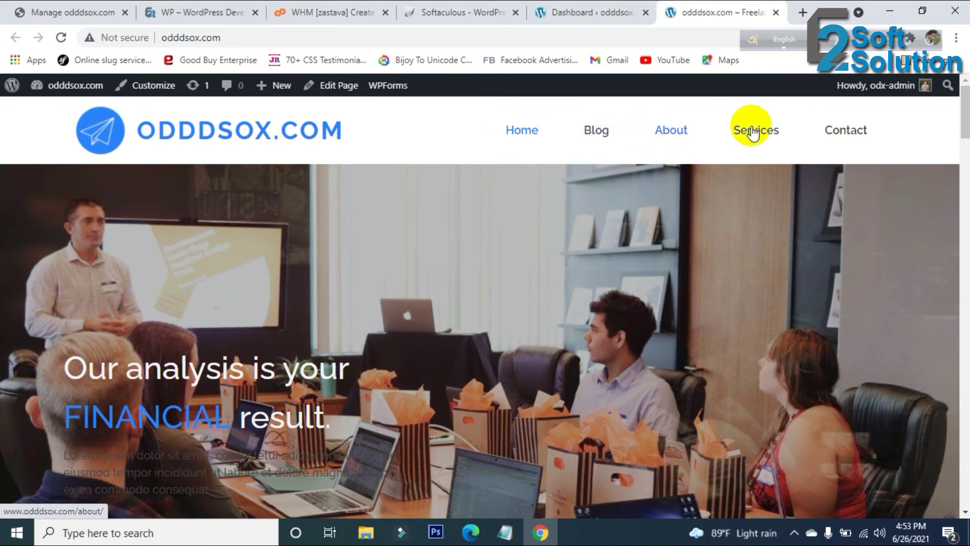
scroll(515, 234, "down", 3)
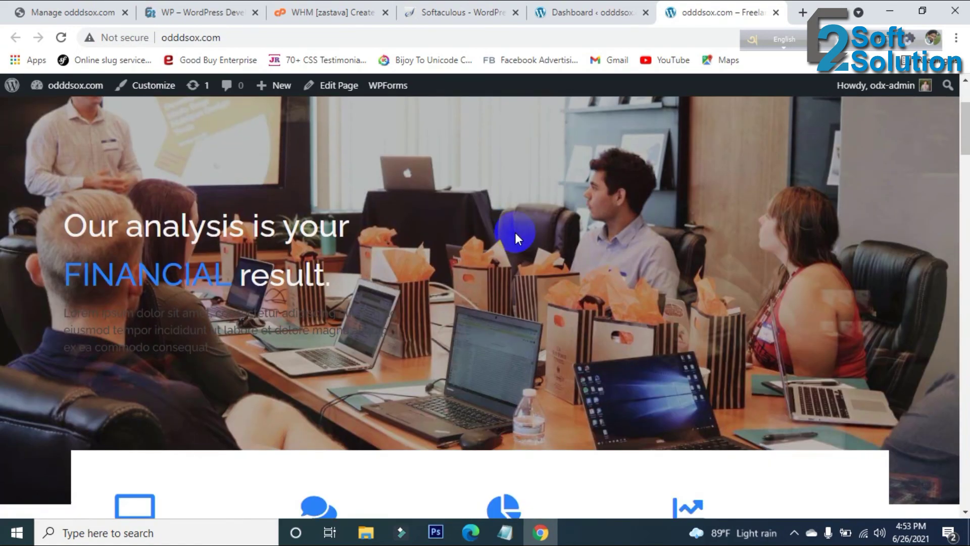
scroll(515, 234, "down", 10)
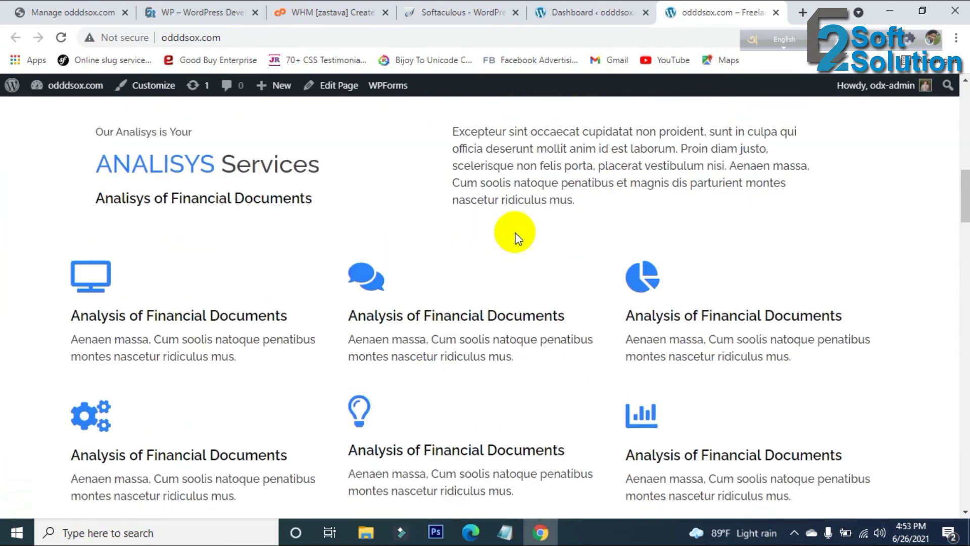
scroll(516, 233, "down", 10)
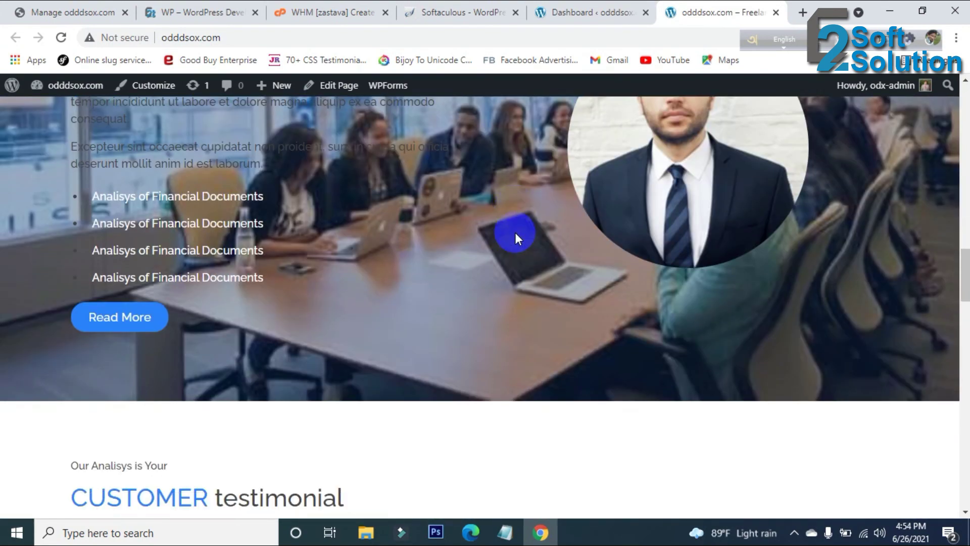
scroll(515, 233, "down", 10)
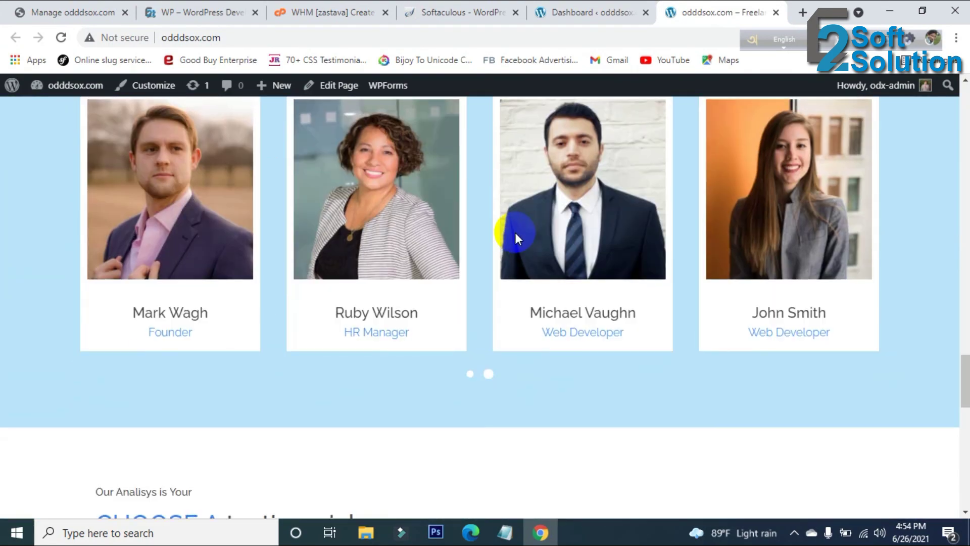
scroll(515, 234, "down", 10)
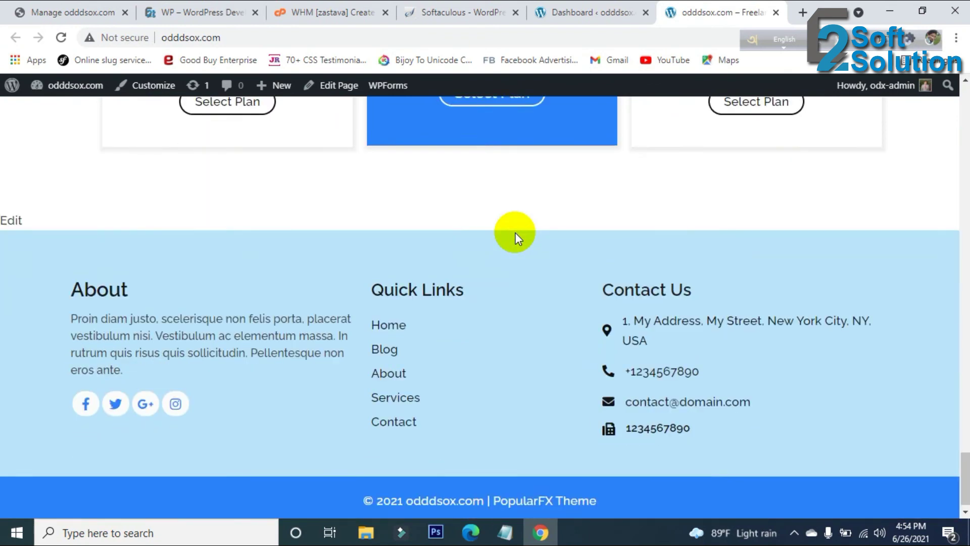
scroll(515, 233, "down", 1)
scroll(513, 284, "up", 15)
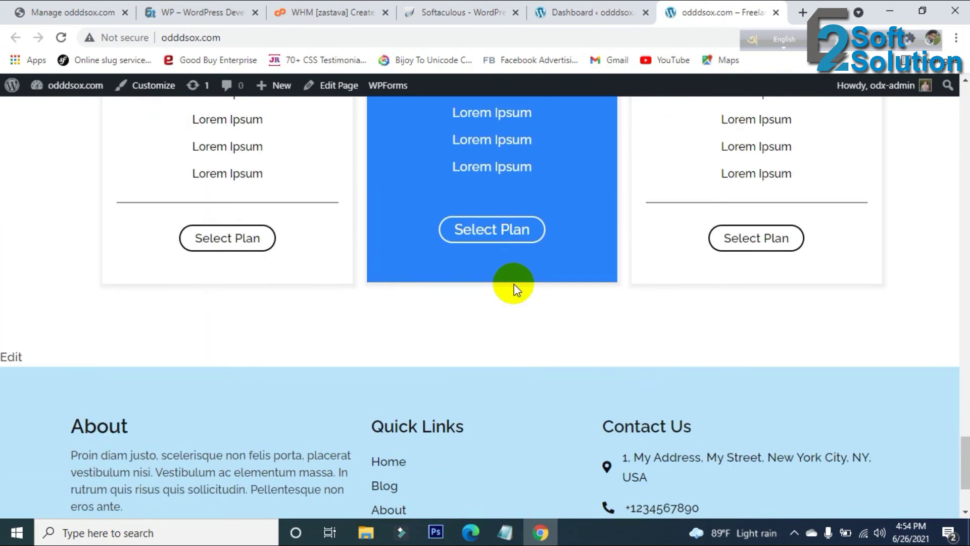
scroll(369, 326, "up", 15)
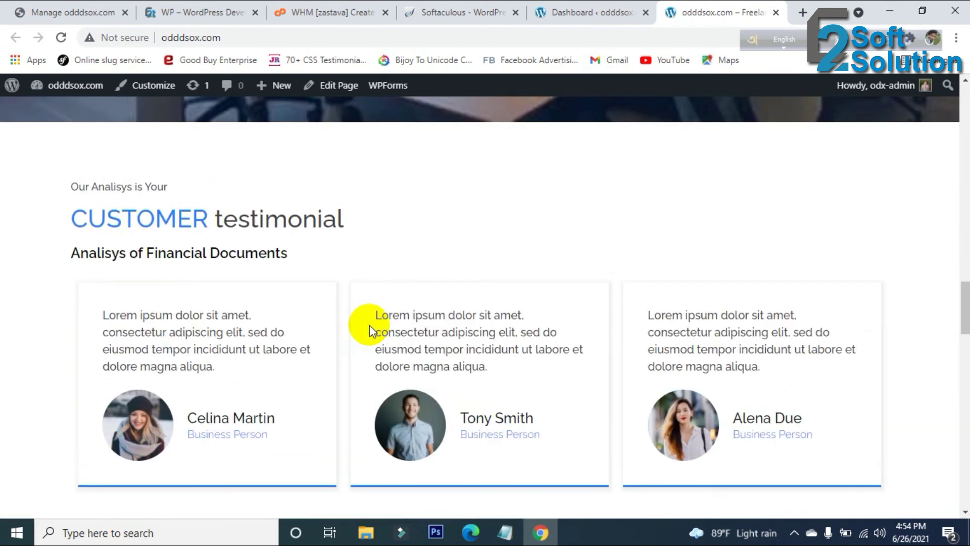
scroll(373, 322, "up", 6)
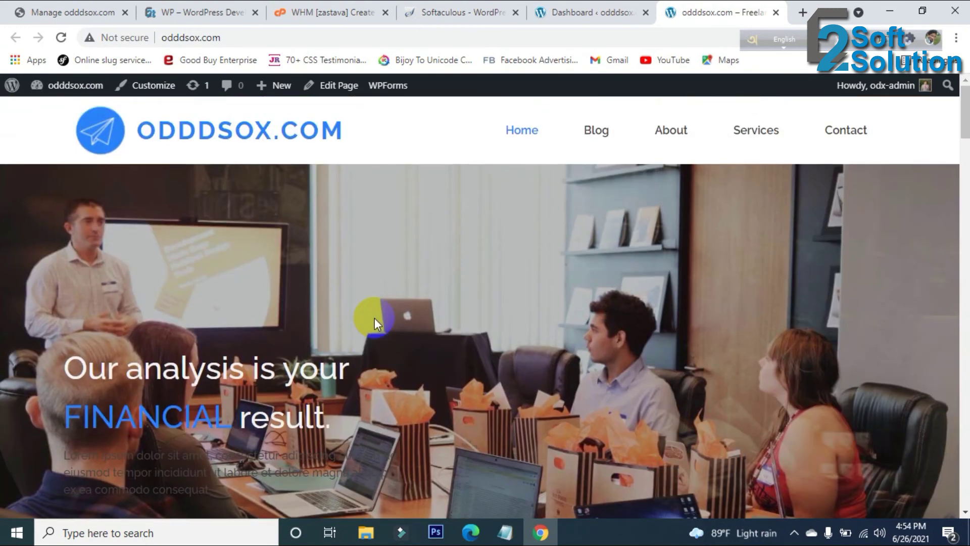
scroll(684, 252, "down", 8)
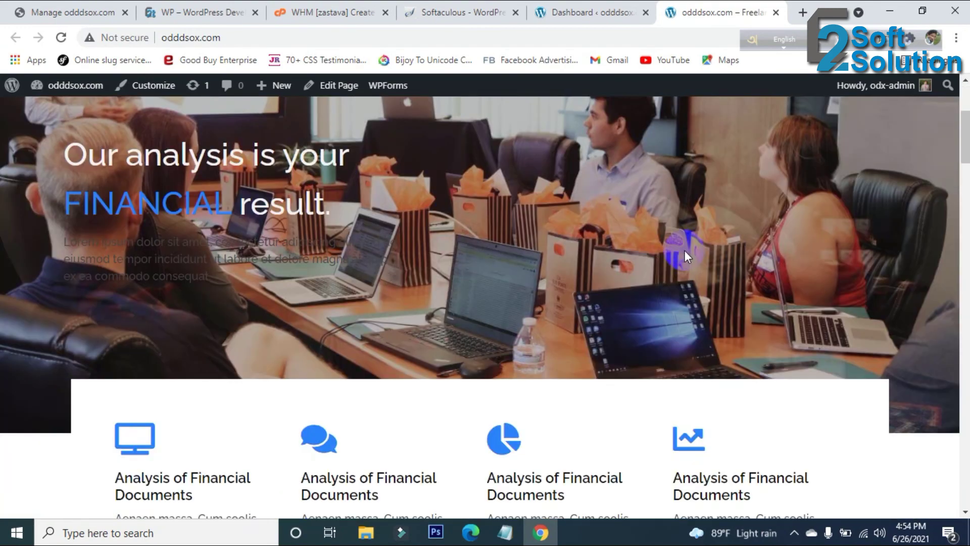
scroll(686, 249, "up", 7)
scroll(686, 246, "down", 12)
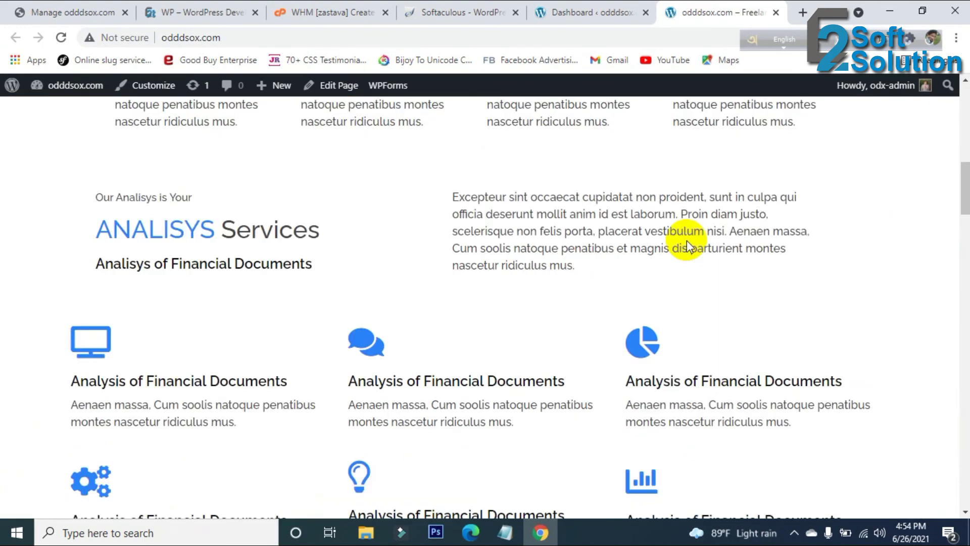
scroll(686, 240, "down", 4)
scroll(677, 323, "up", 9)
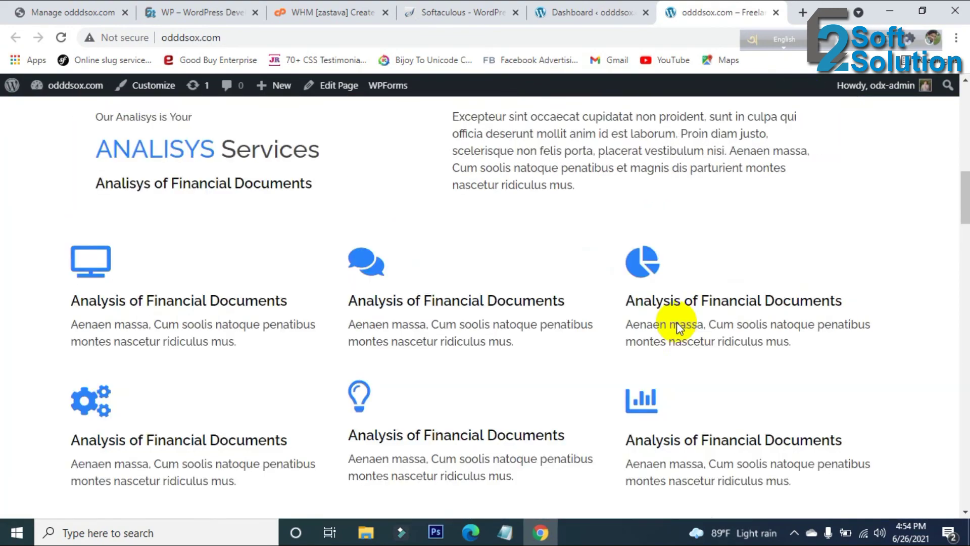
scroll(690, 313, "up", 8)
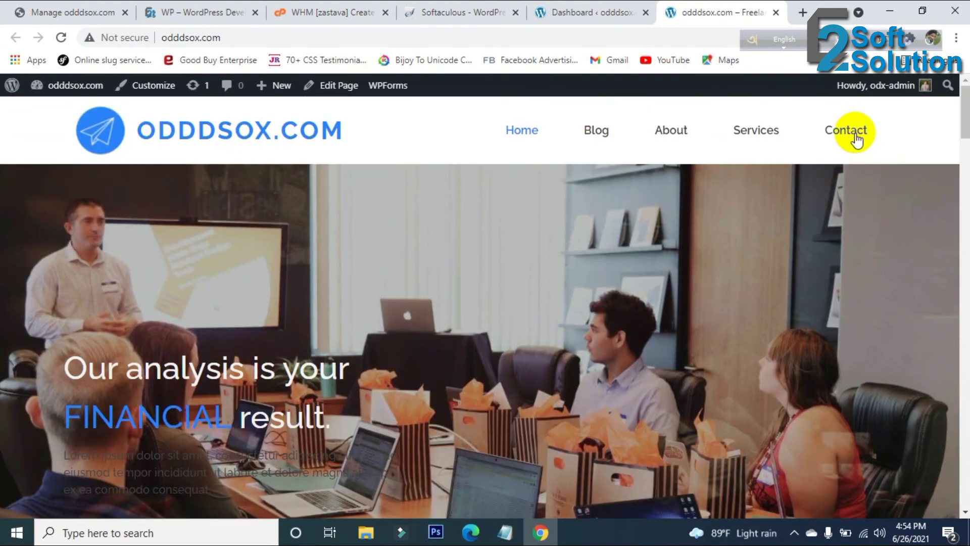
Browse the Contact page's message form and address details, then go back to the homepage.
left_click(855, 139)
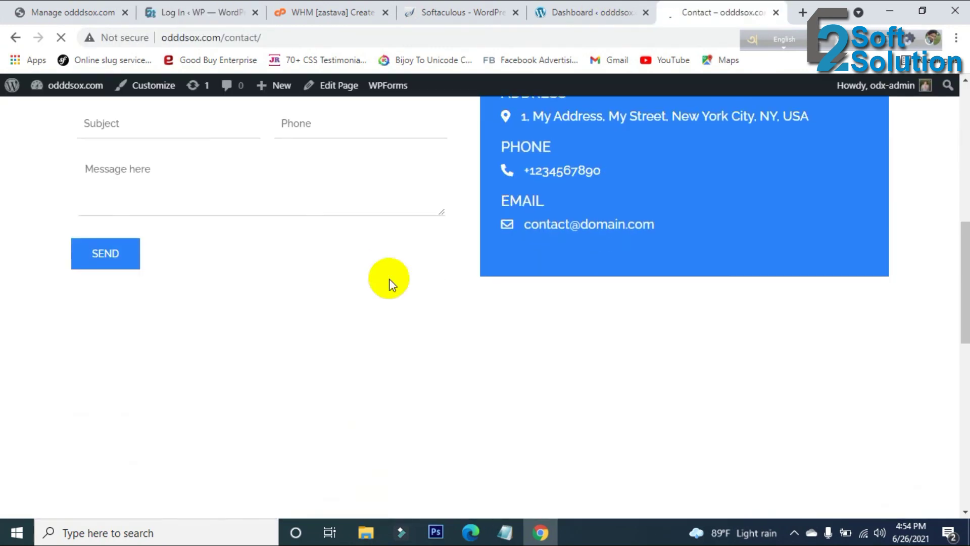
scroll(389, 278, "up", 5)
scroll(389, 278, "up", 4)
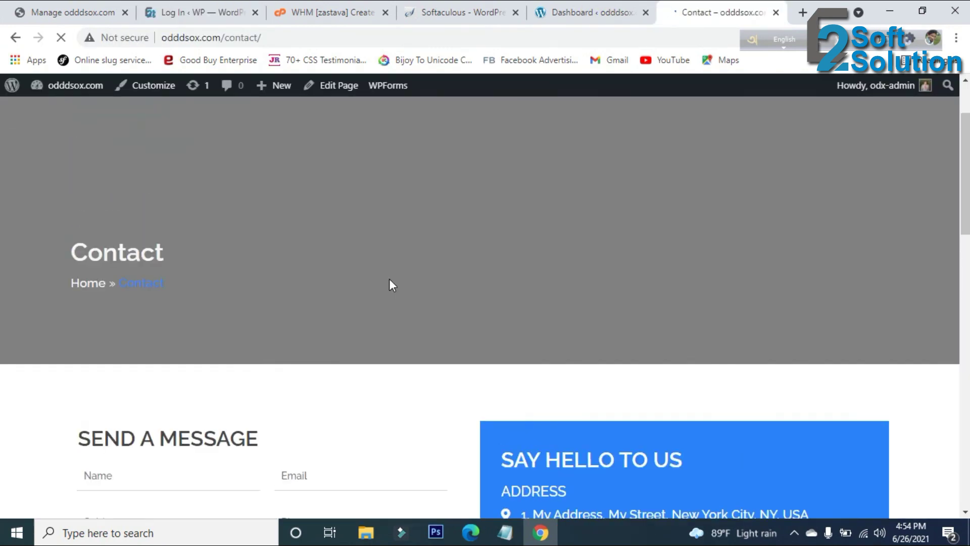
scroll(389, 277, "down", 6)
scroll(388, 278, "down", 5)
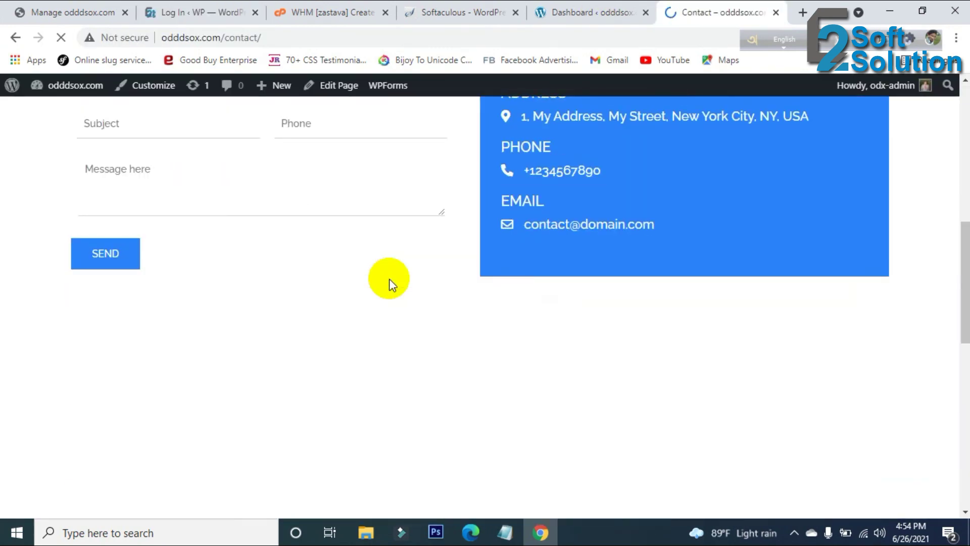
scroll(389, 278, "up", 15)
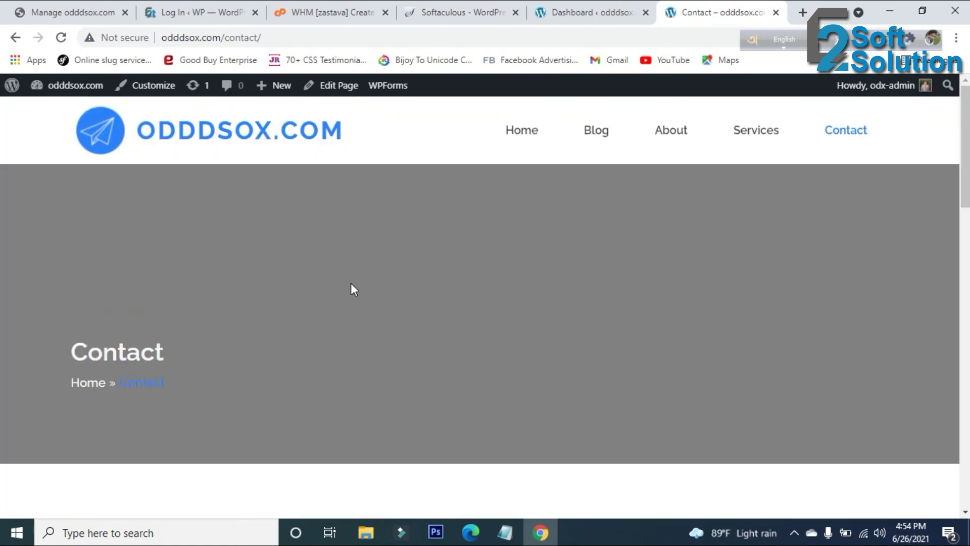
scroll(352, 284, "down", 10)
scroll(352, 284, "down", 2)
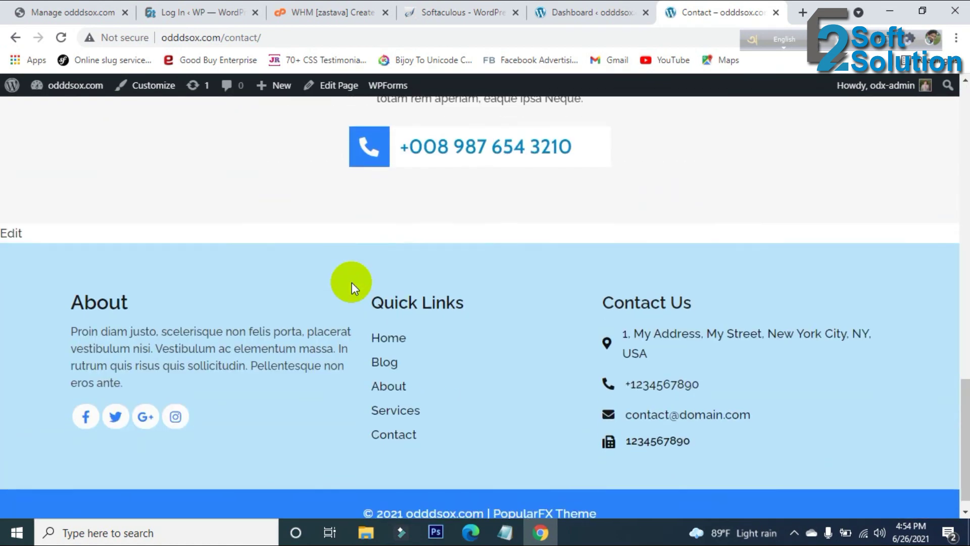
scroll(352, 284, "up", 15)
scroll(352, 286, "down", 12)
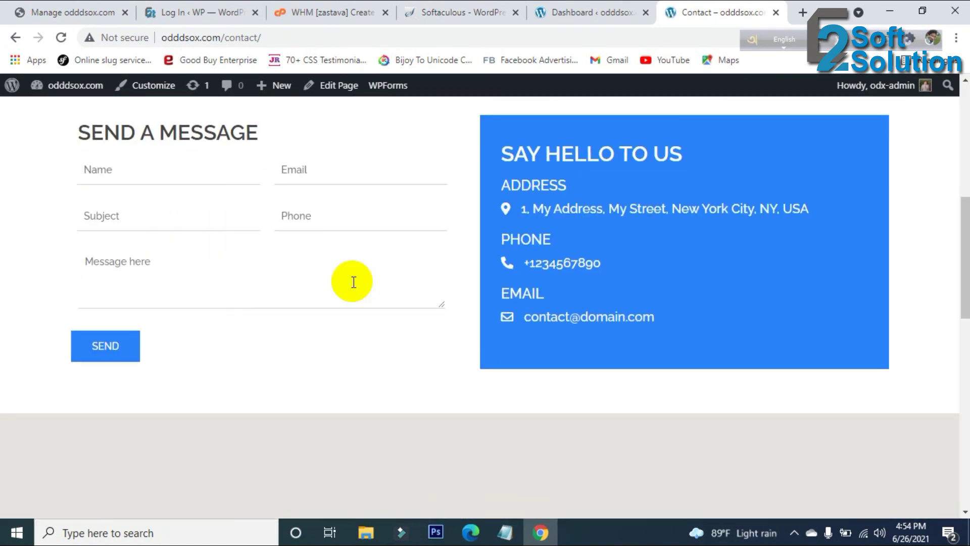
scroll(351, 278, "up", 4)
scroll(352, 282, "up", 10)
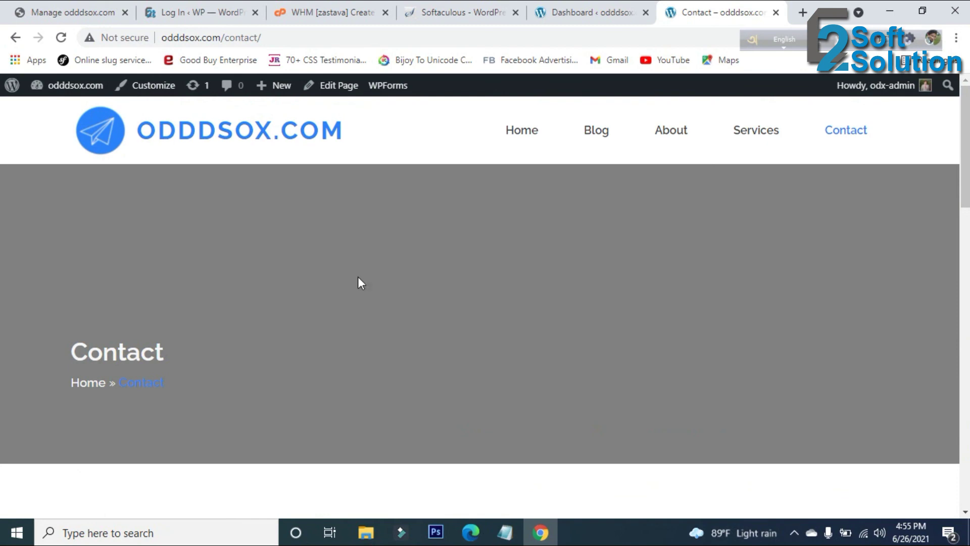
key("alt+Left")
scroll(654, 280, "down", 12)
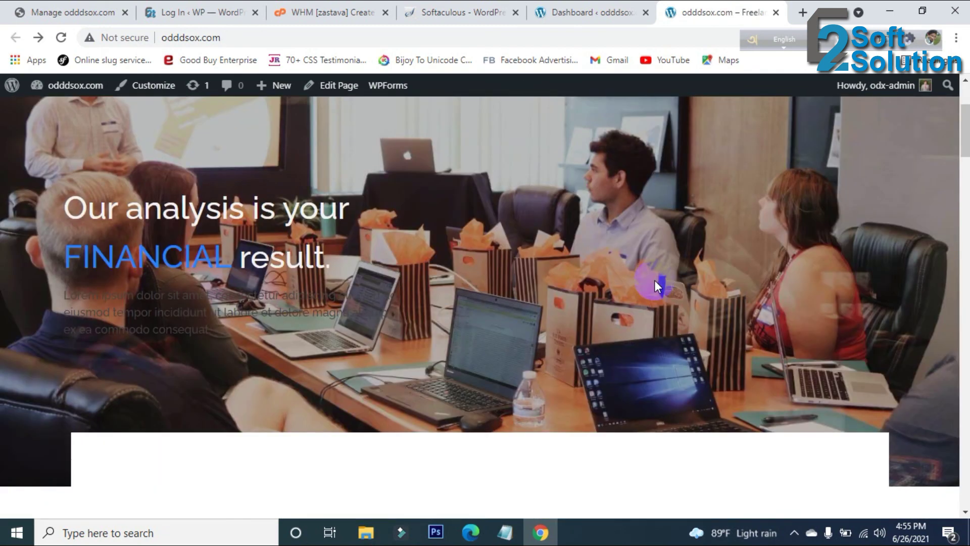
scroll(654, 280, "down", 10)
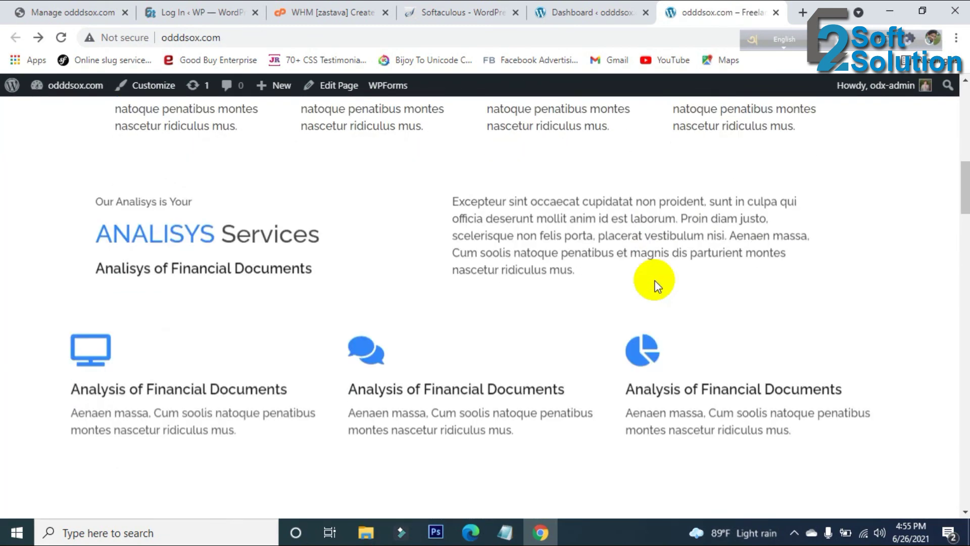
scroll(653, 280, "down", 10)
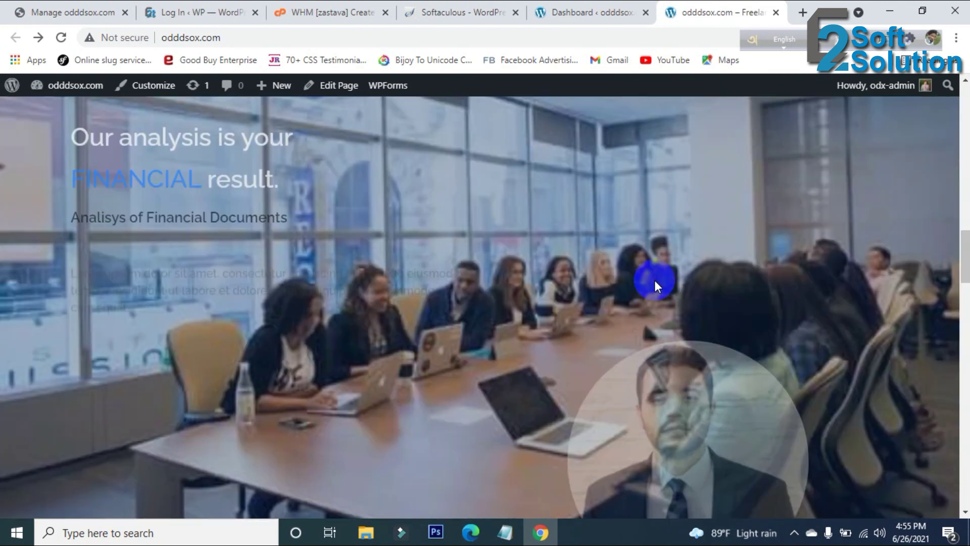
scroll(655, 280, "down", 10)
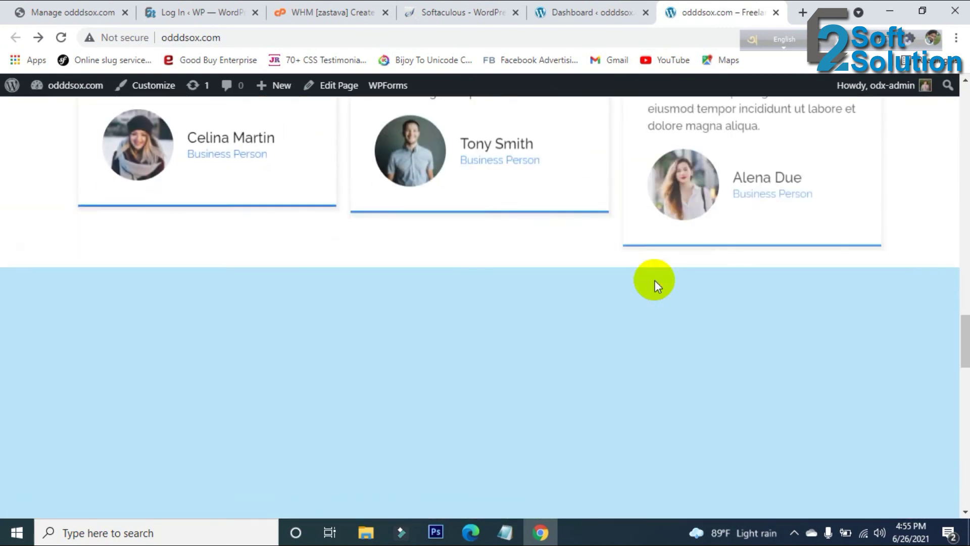
scroll(653, 279, "down", 10)
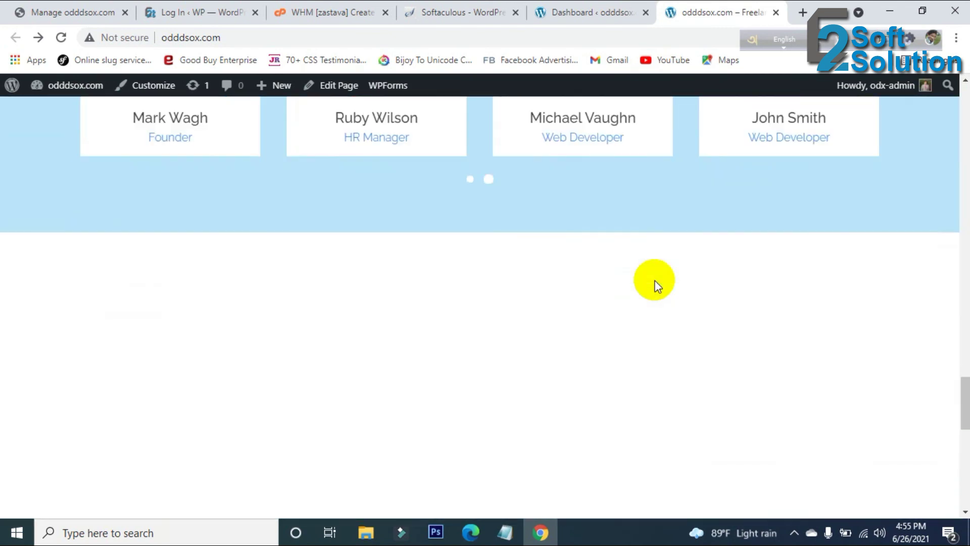
scroll(654, 280, "down", 5)
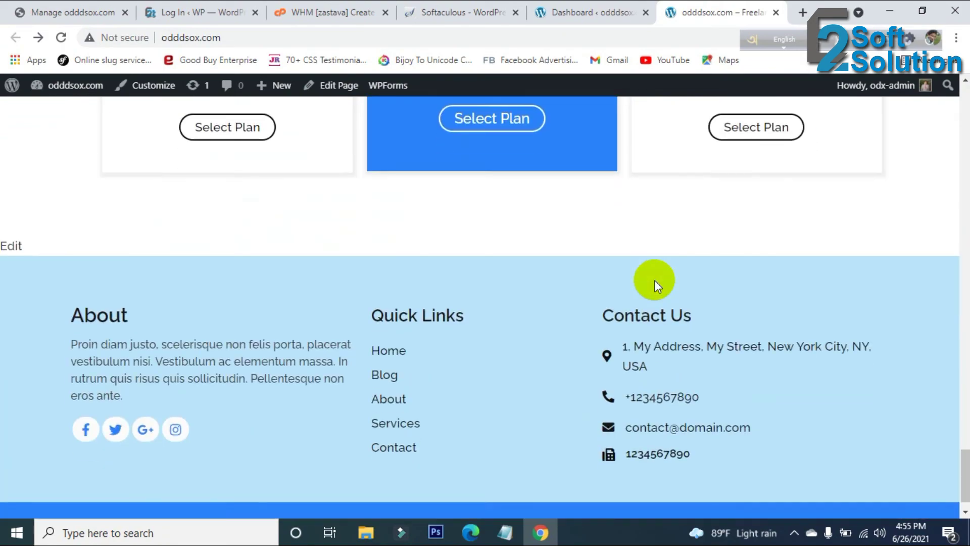